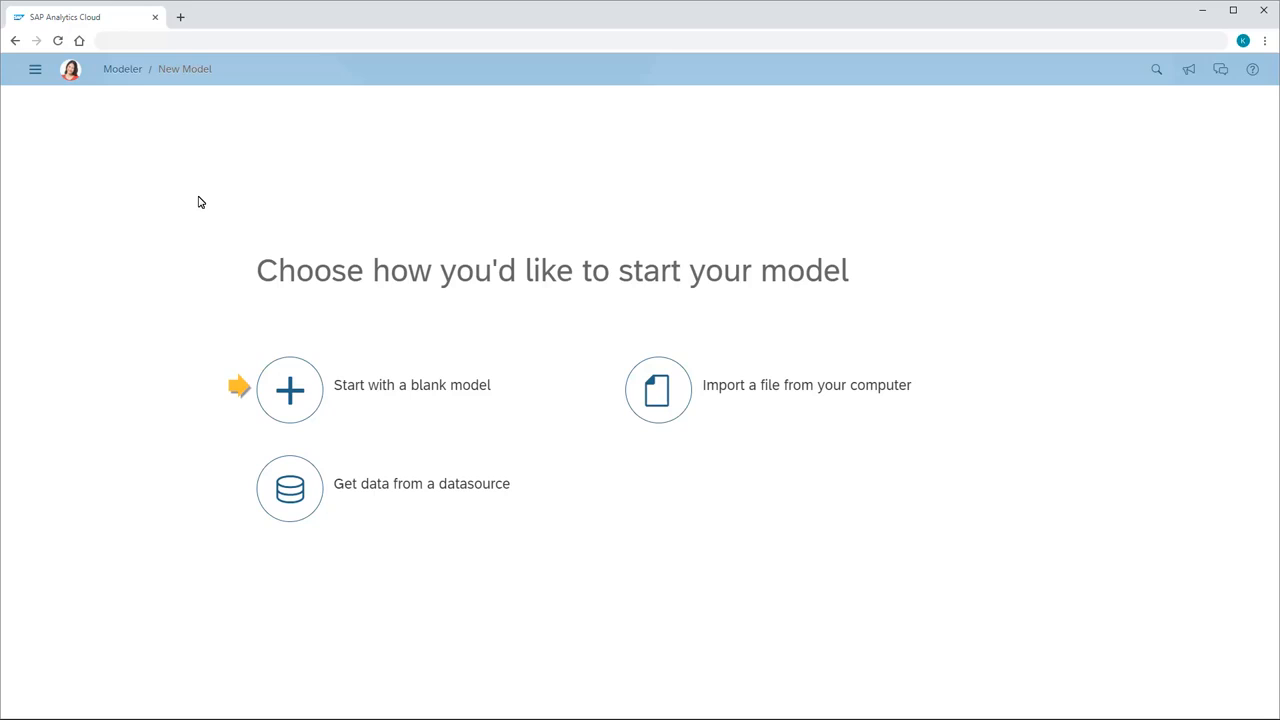
Create a blank model named AmericanAthletics with the description "American Athletics Operating Income".
click(288, 389)
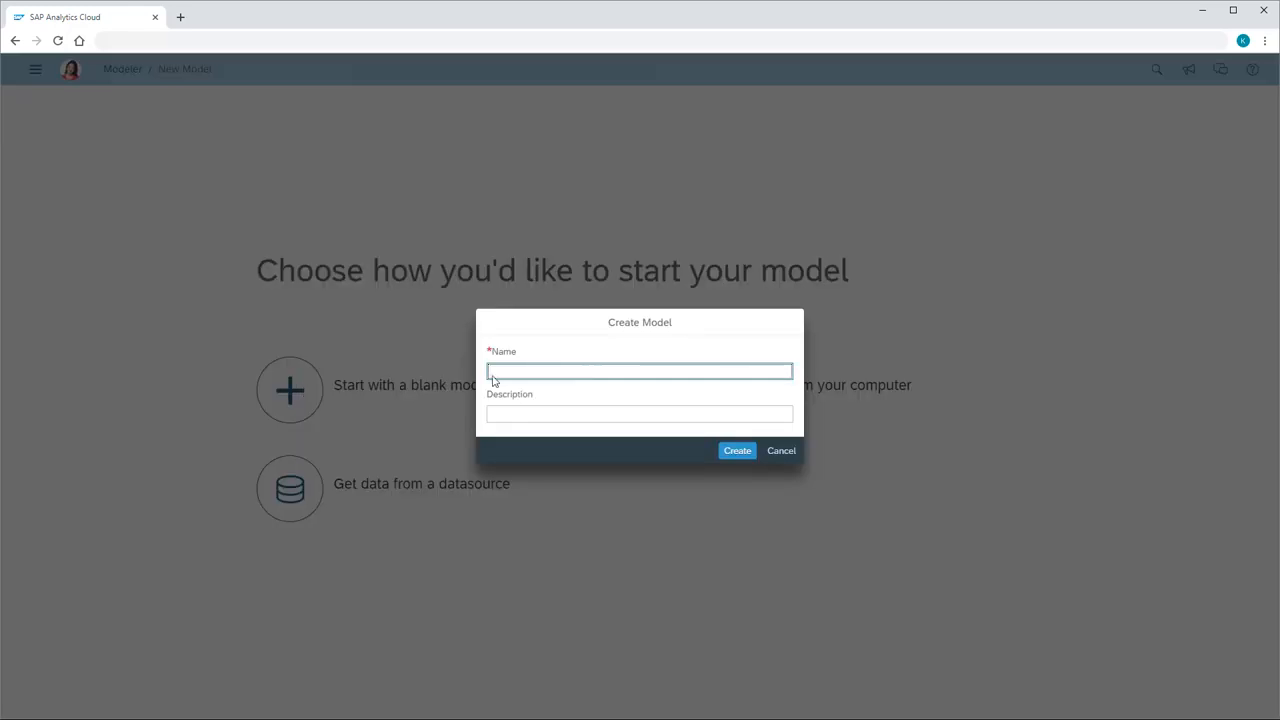
text(AmericanAthletics)
click(494, 421)
text(American Athletics Operating Income)
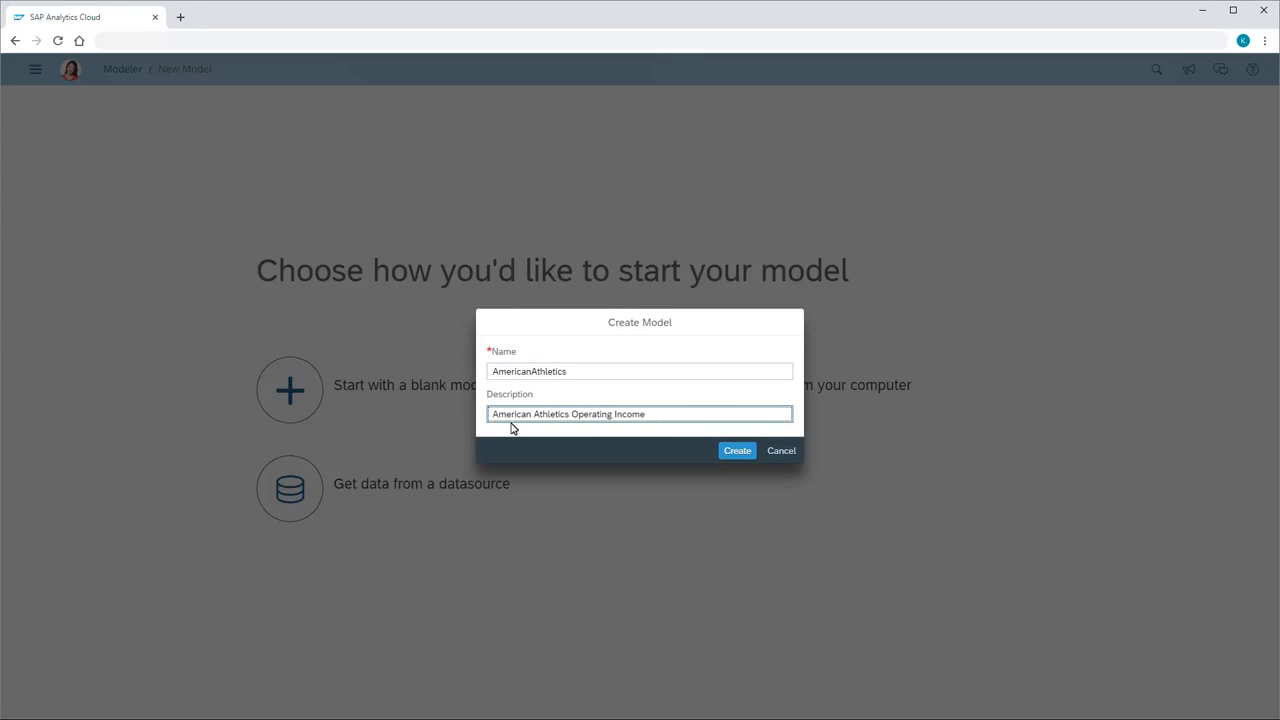
click(737, 451)
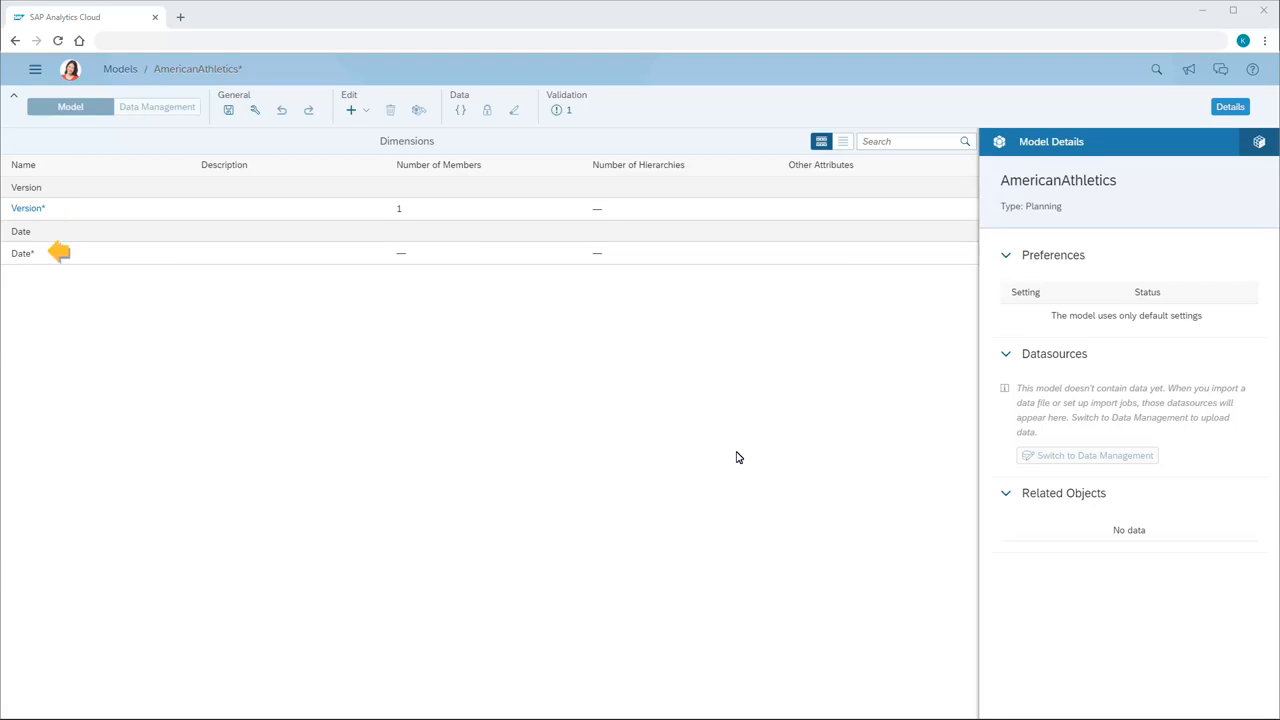
Examine the members of the Version dimension and return to the model's dimension list.
click(26, 209)
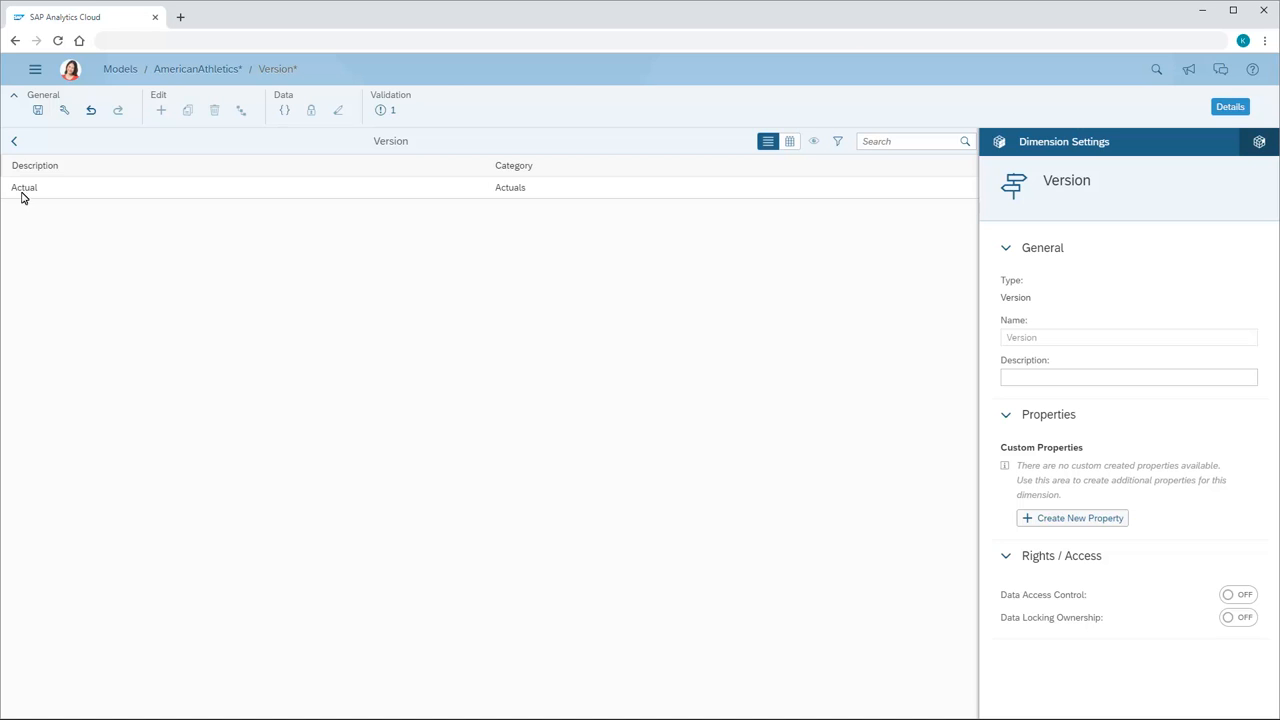
click(14, 141)
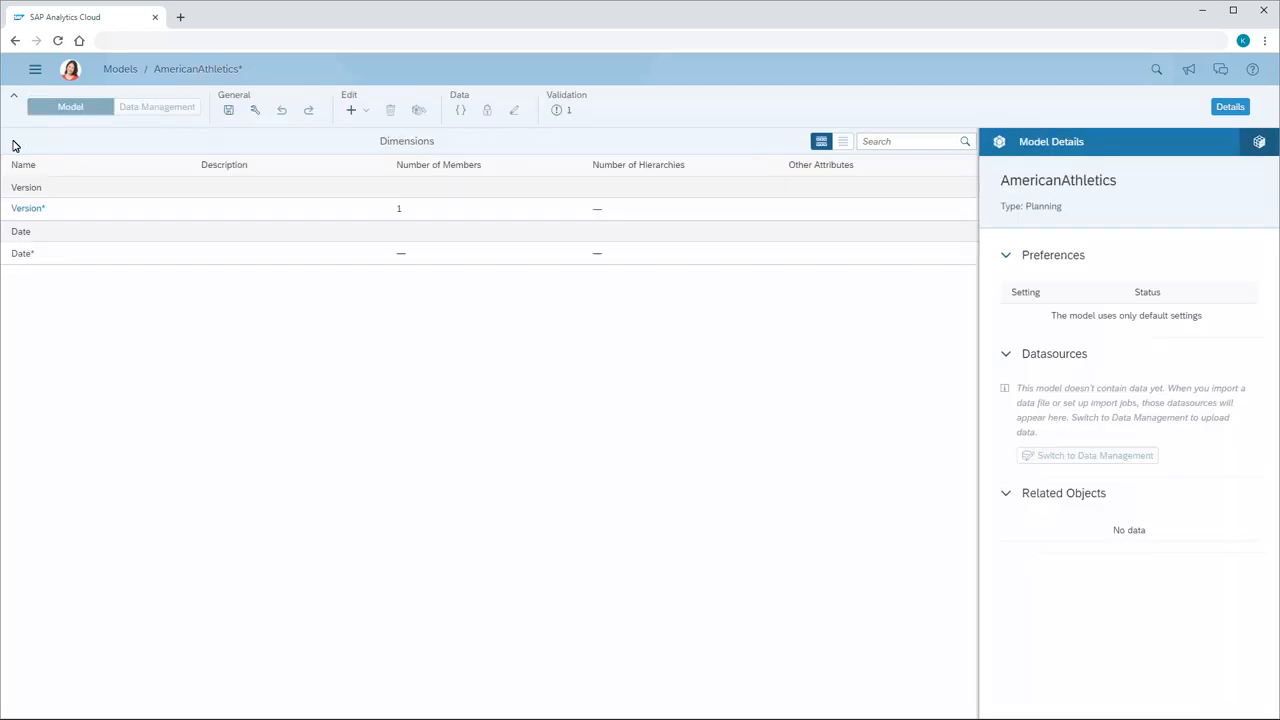
Set the Date dimension's granularity to Month and default hierarchy to Year, Quarter, Month, and open its fiscal time preferences.
click(20, 256)
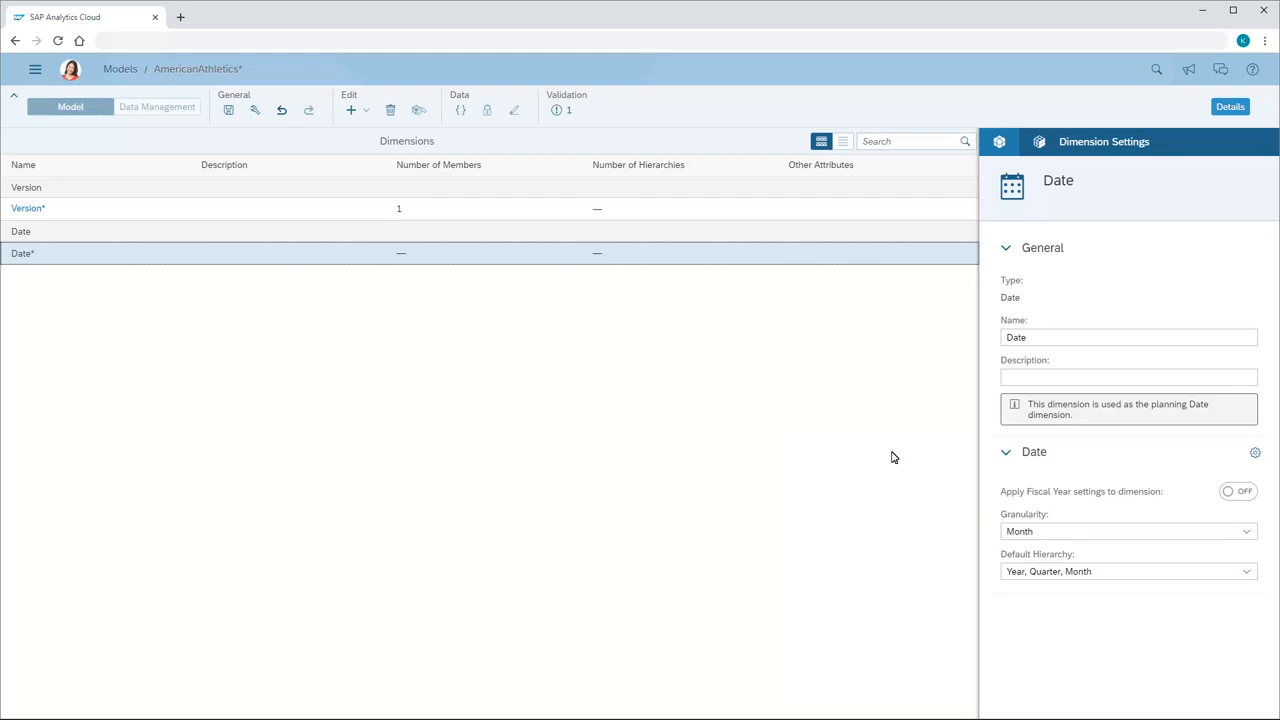
click(1247, 535)
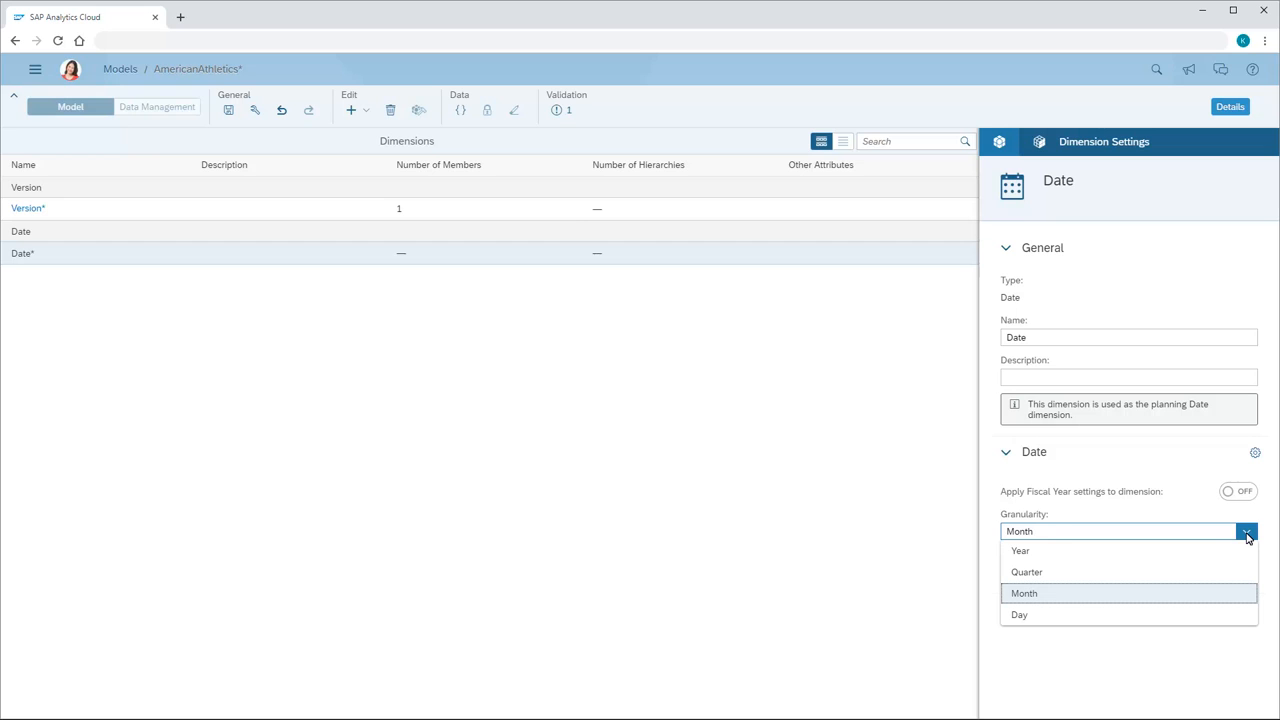
click(1025, 596)
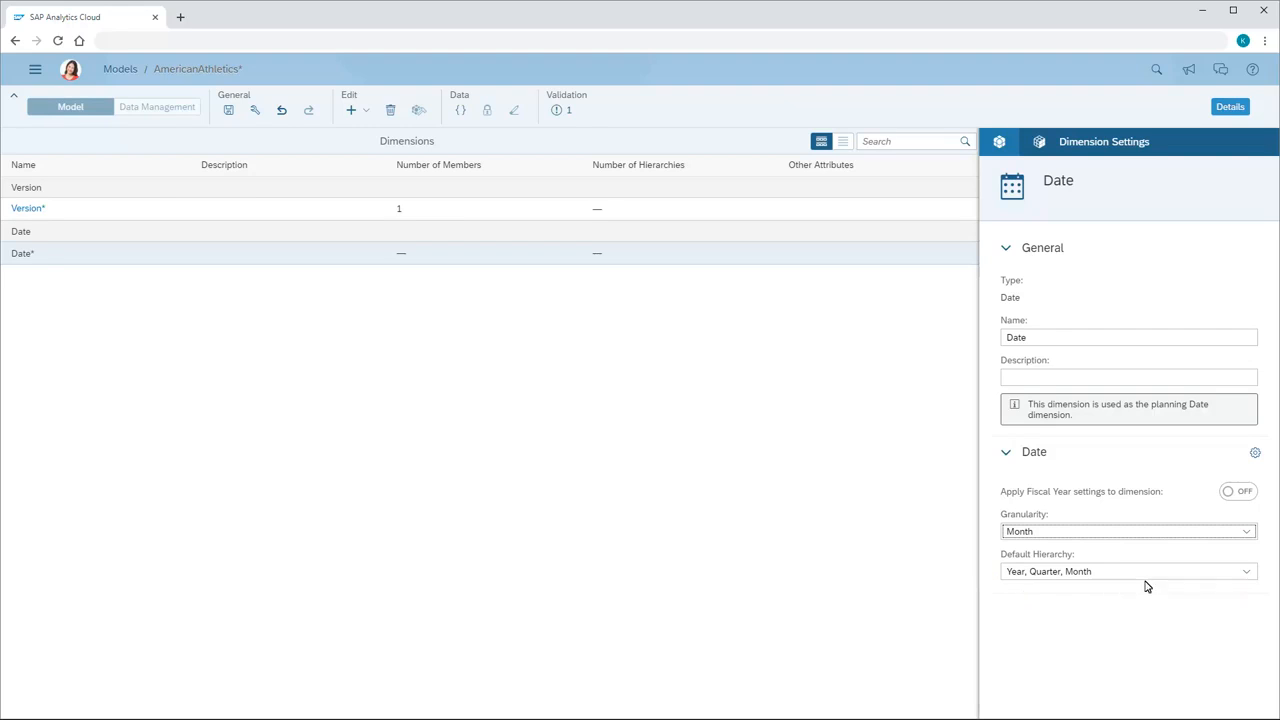
click(1249, 575)
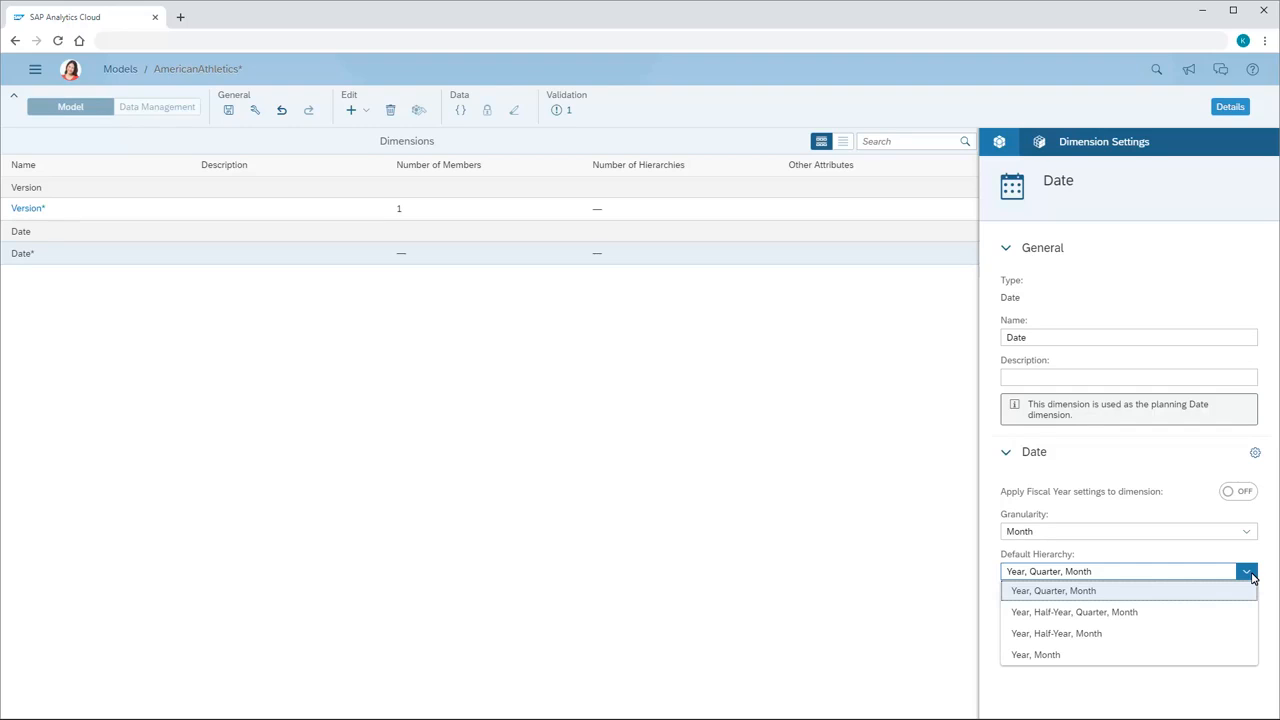
click(1053, 593)
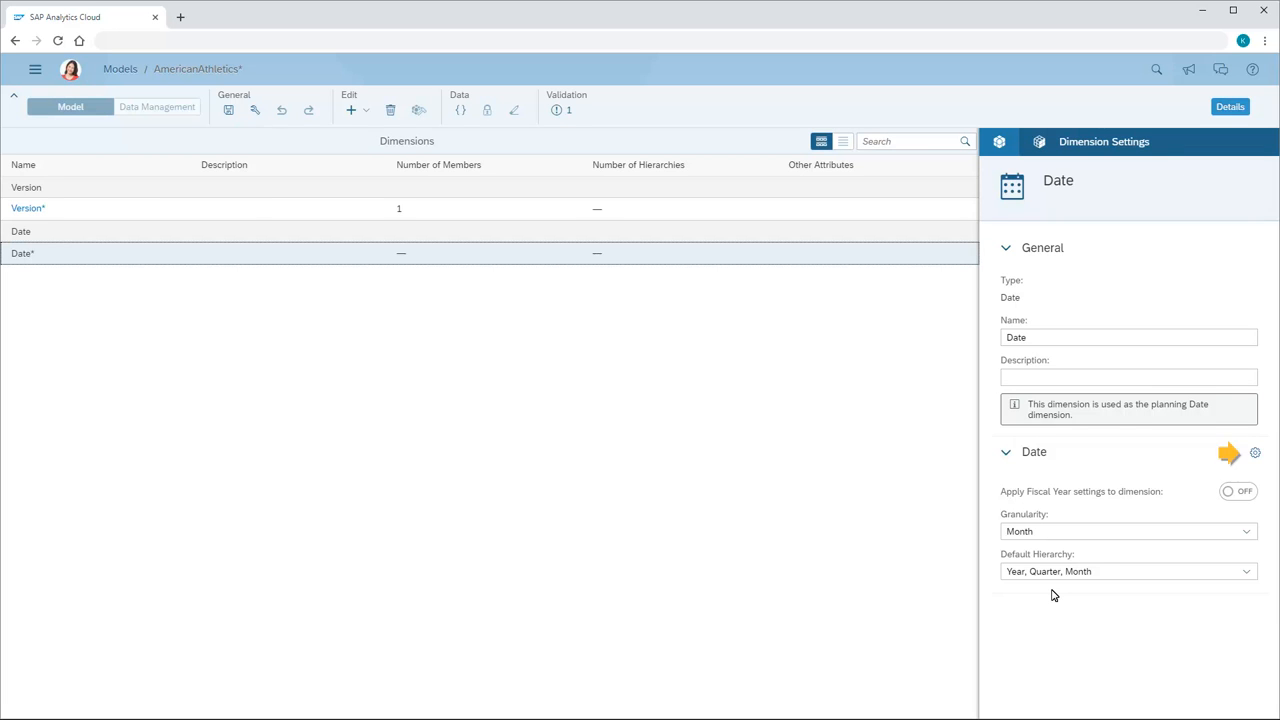
click(1255, 453)
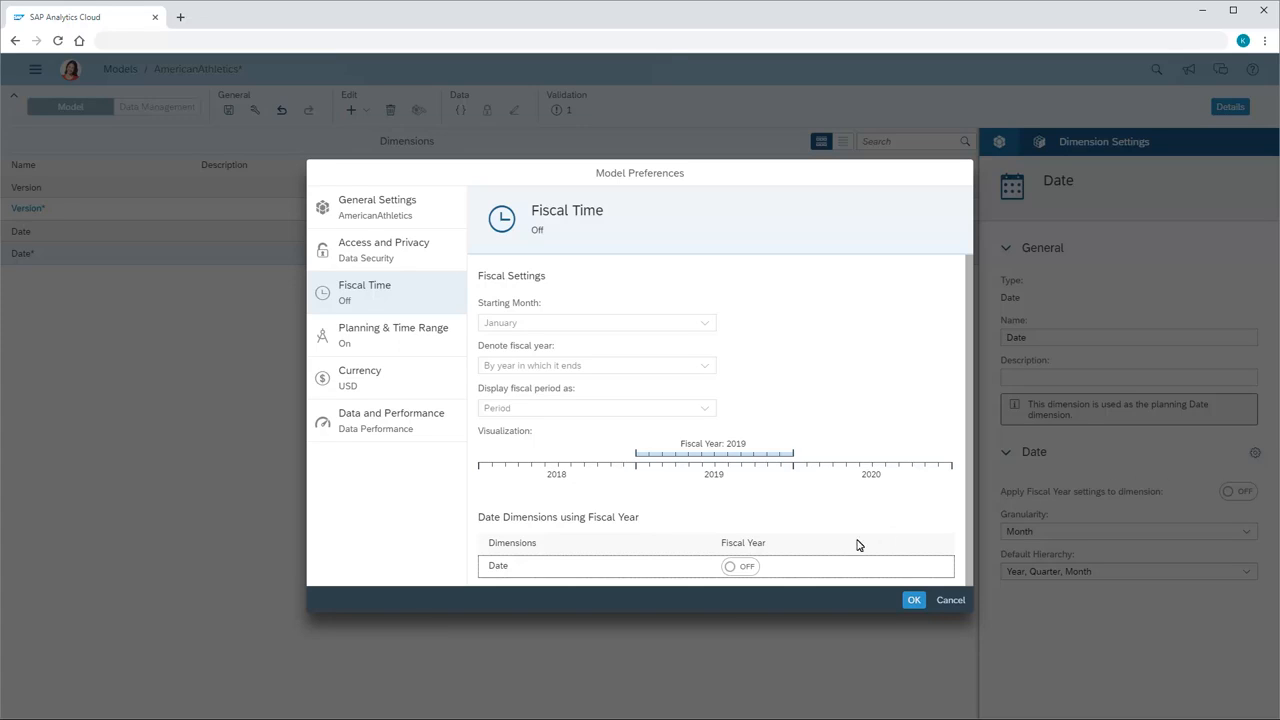
Try fiscal year settings for Date, starting in January, denoted by the year in which it ends and displayed as Period, and turn them off.
click(745, 567)
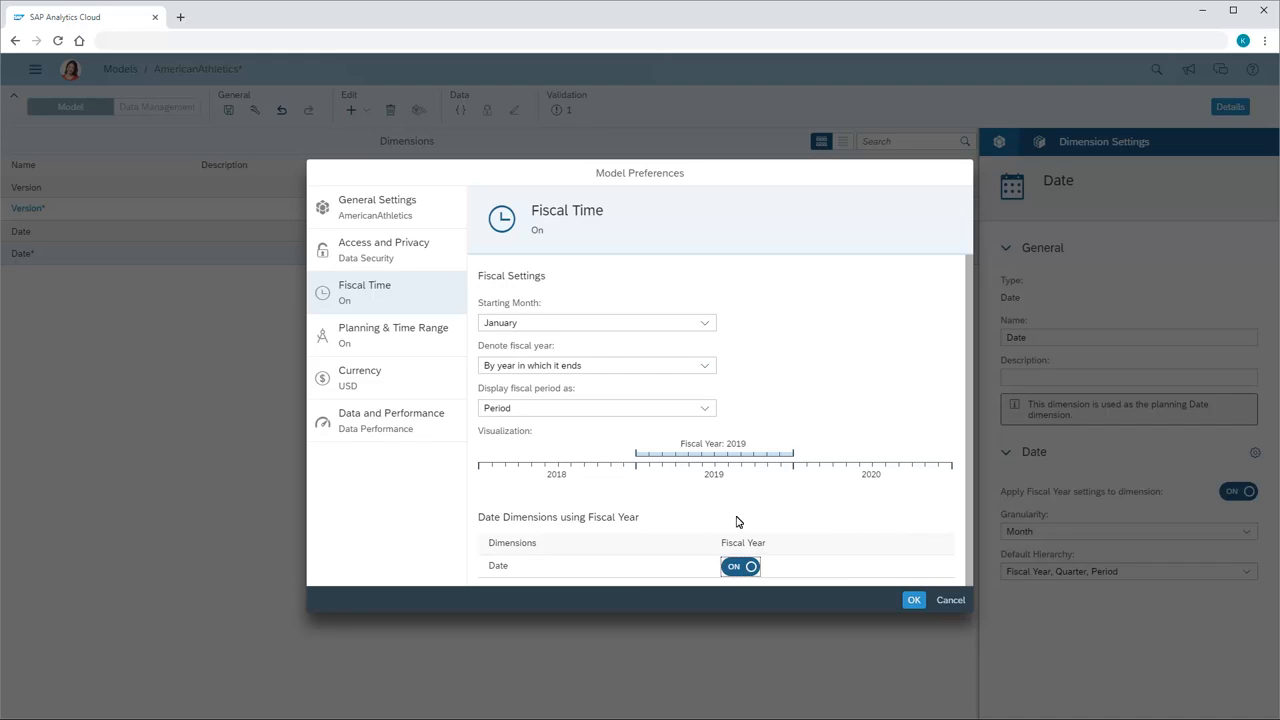
click(705, 324)
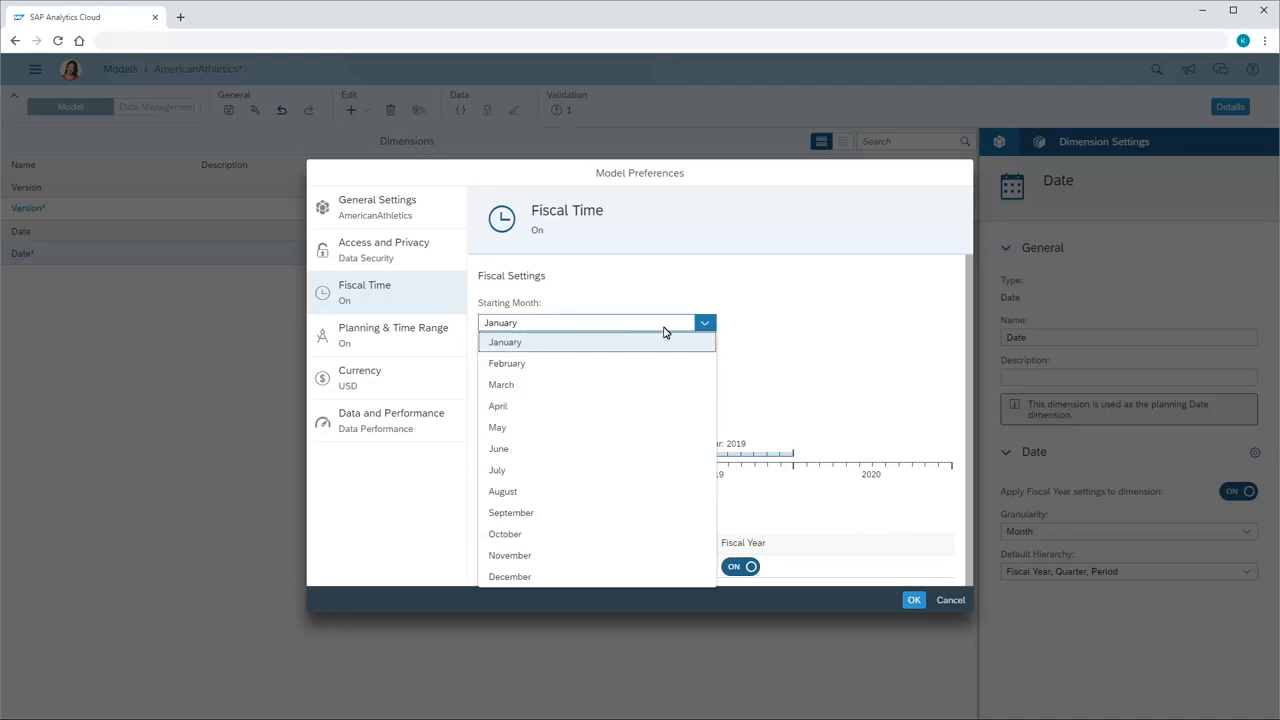
click(502, 342)
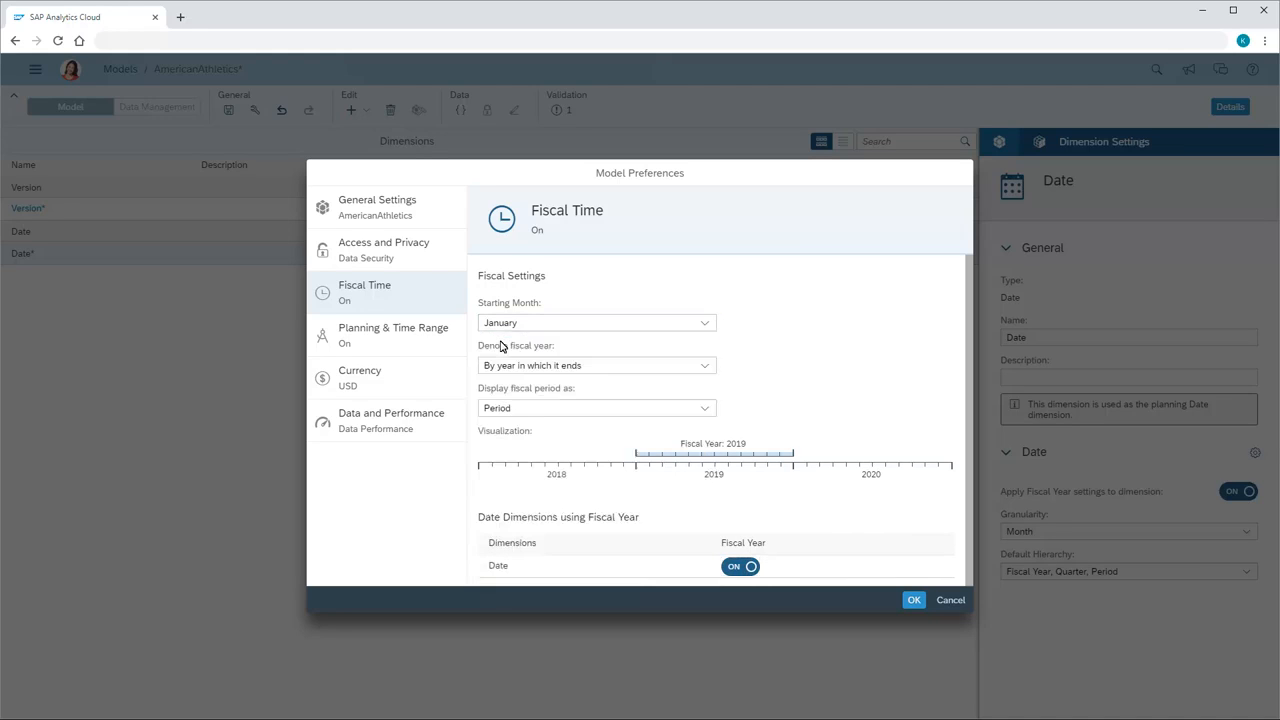
click(705, 367)
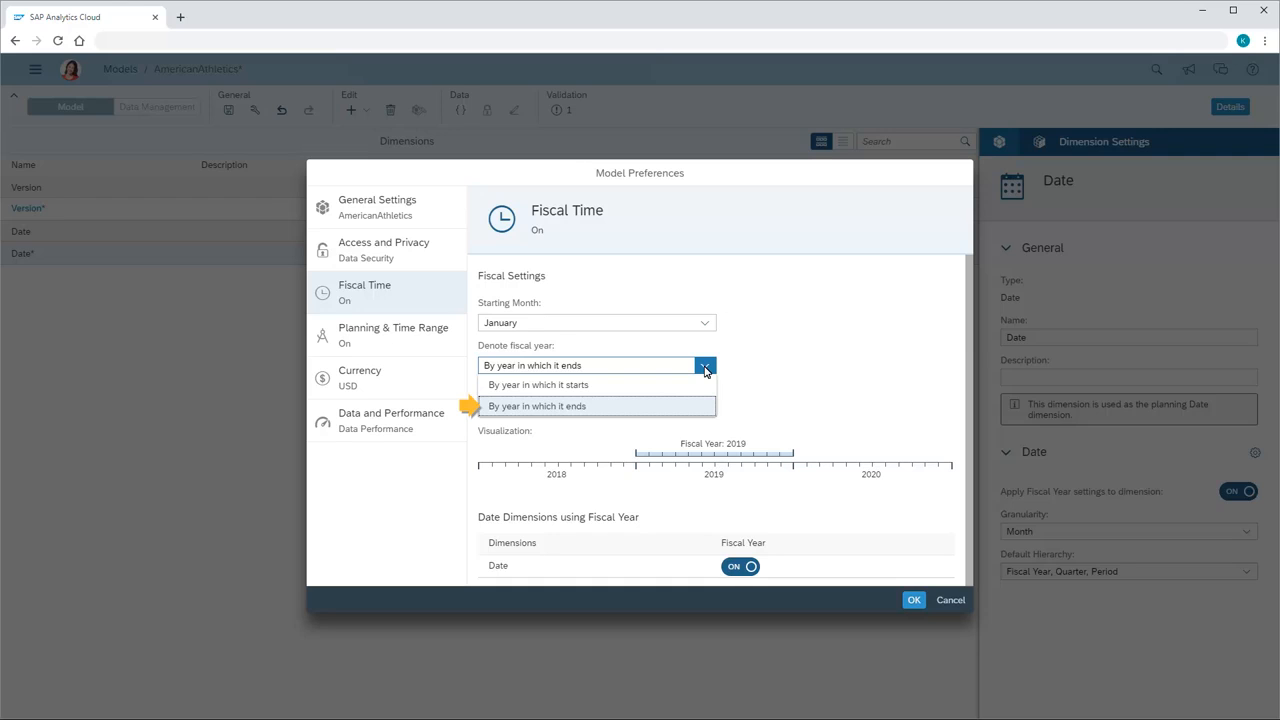
click(541, 408)
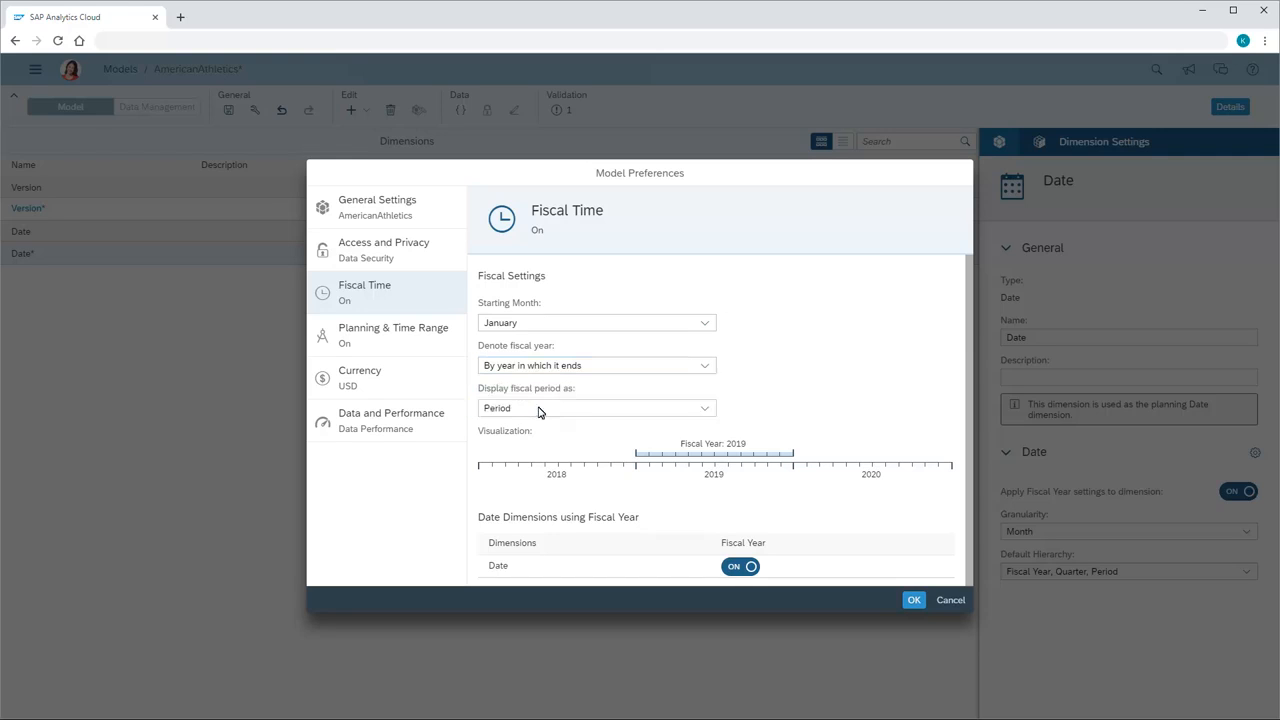
click(704, 410)
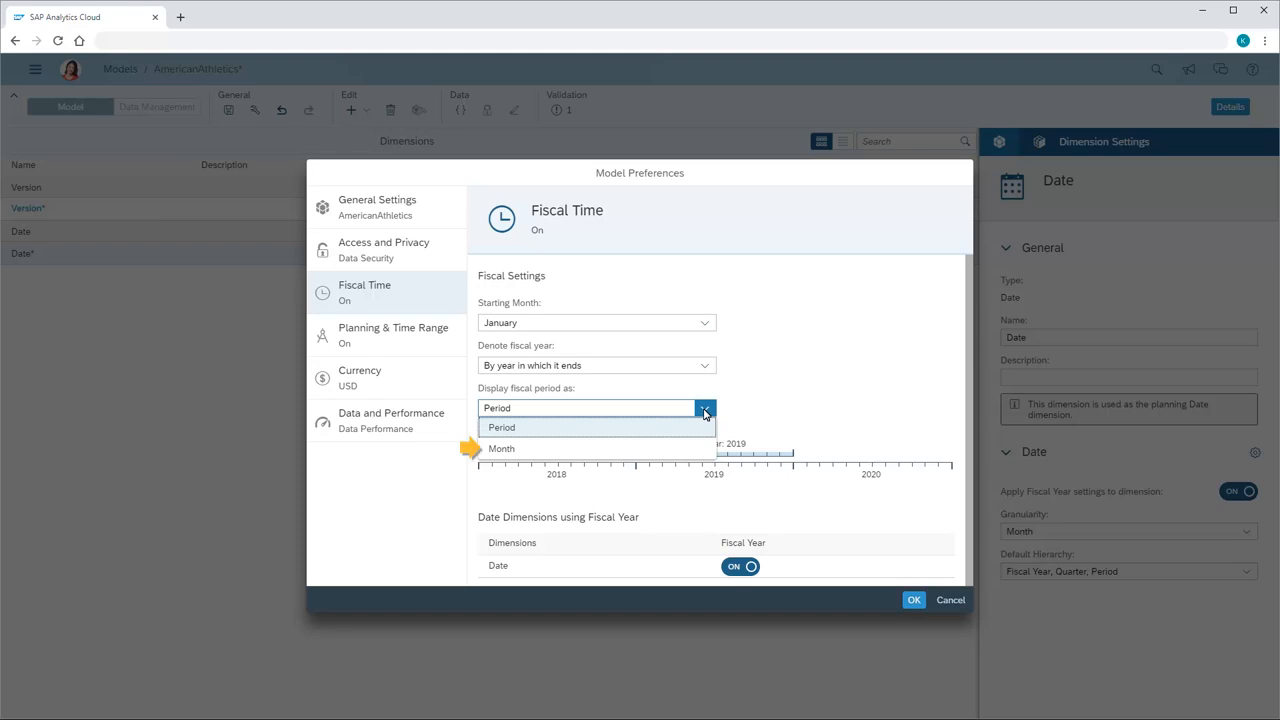
click(500, 428)
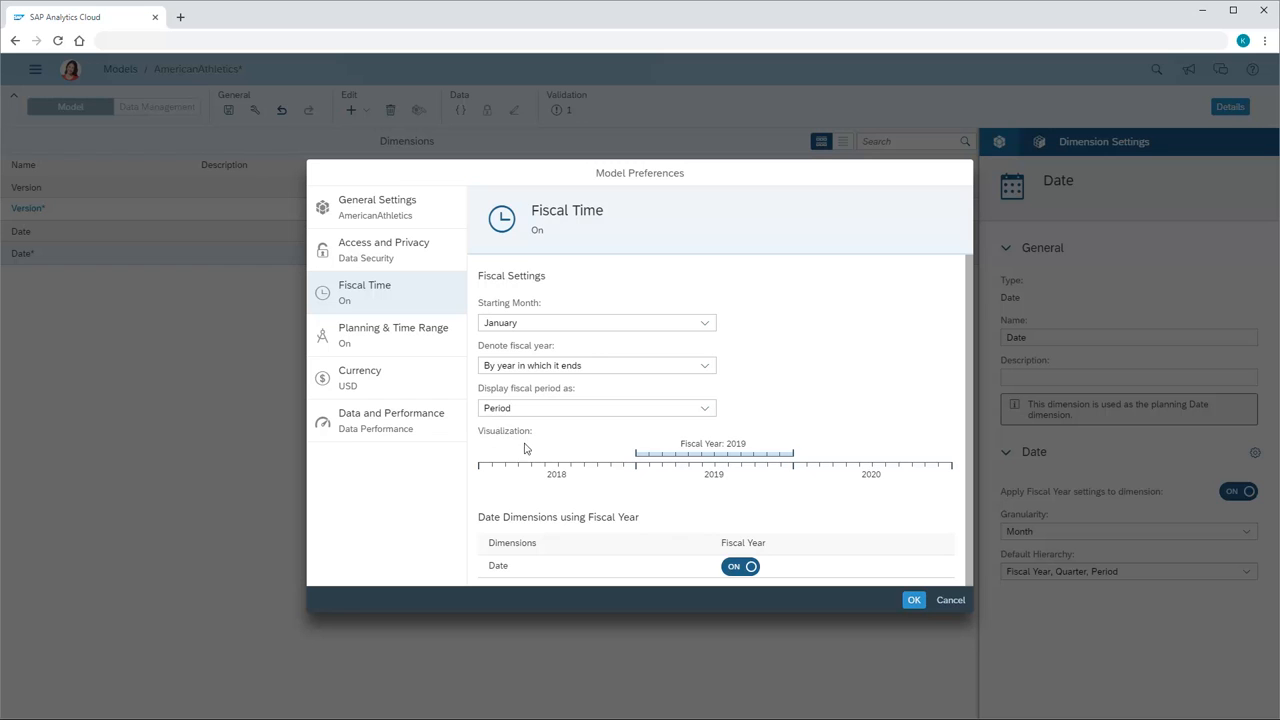
click(736, 568)
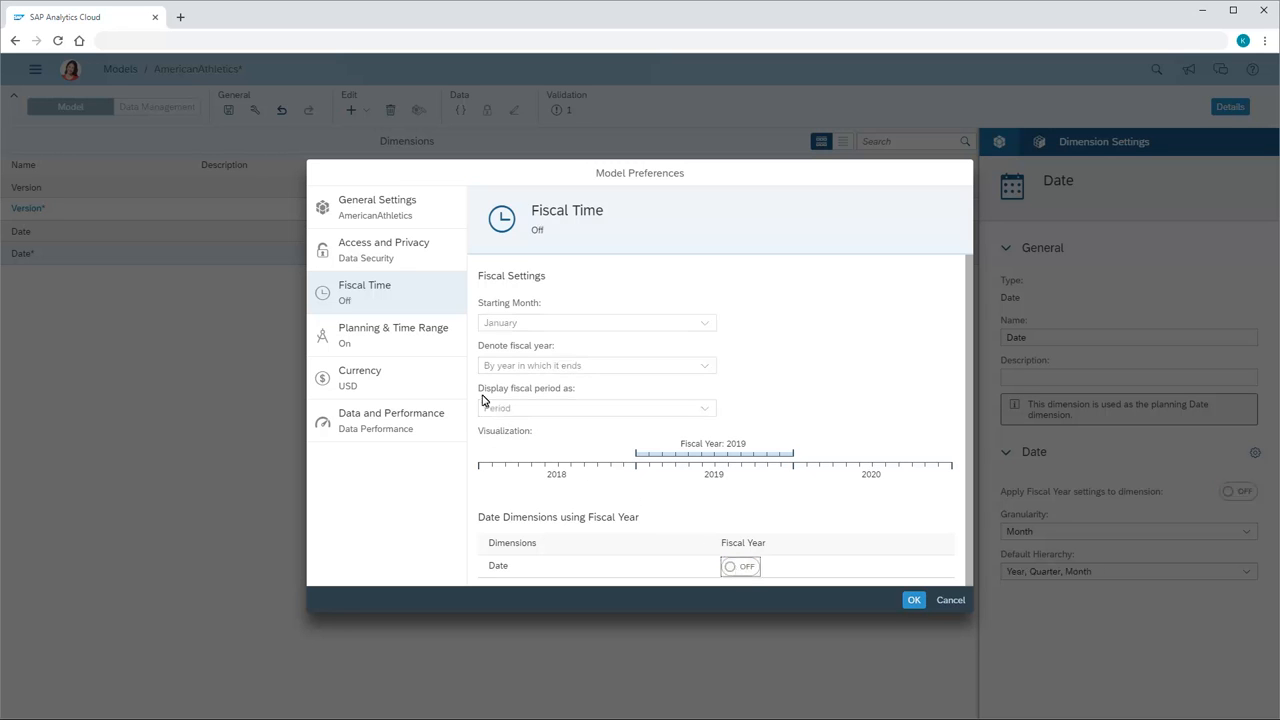
Set the planning time range from Jan 1, 2014 to Dec 31, 2021, check the currency settings, and apply the model preferences.
click(389, 336)
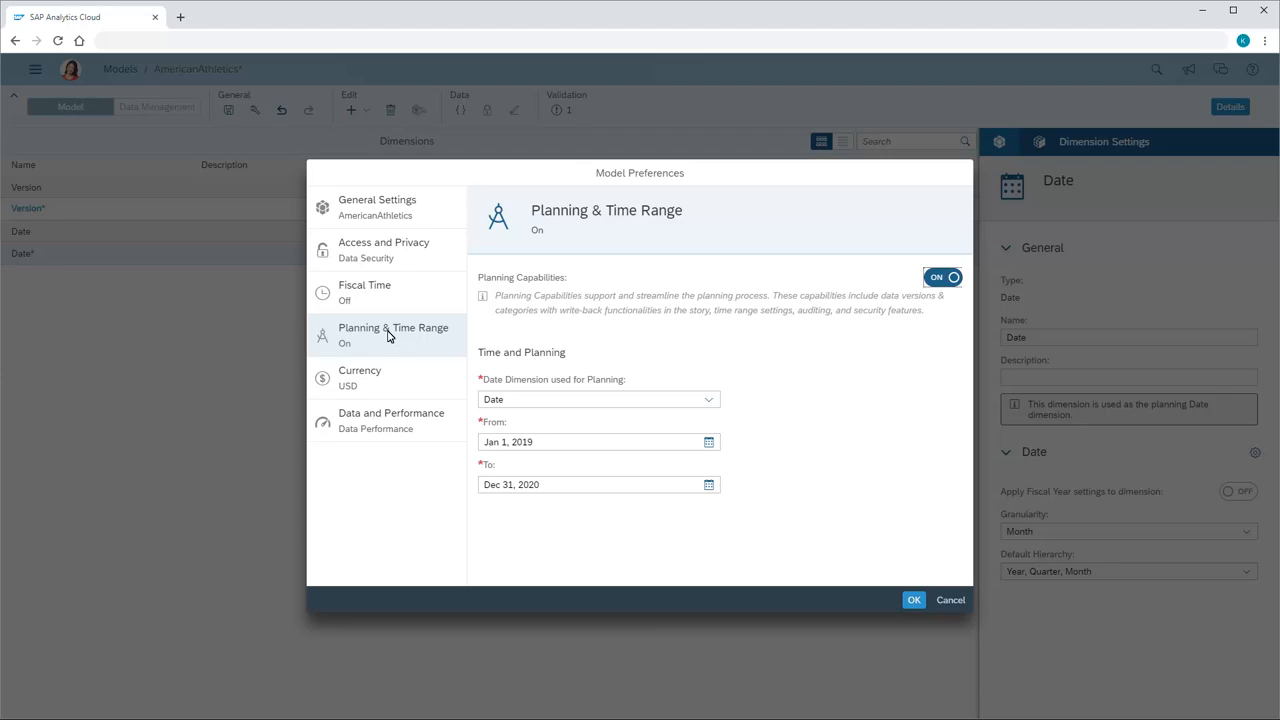
click(709, 443)
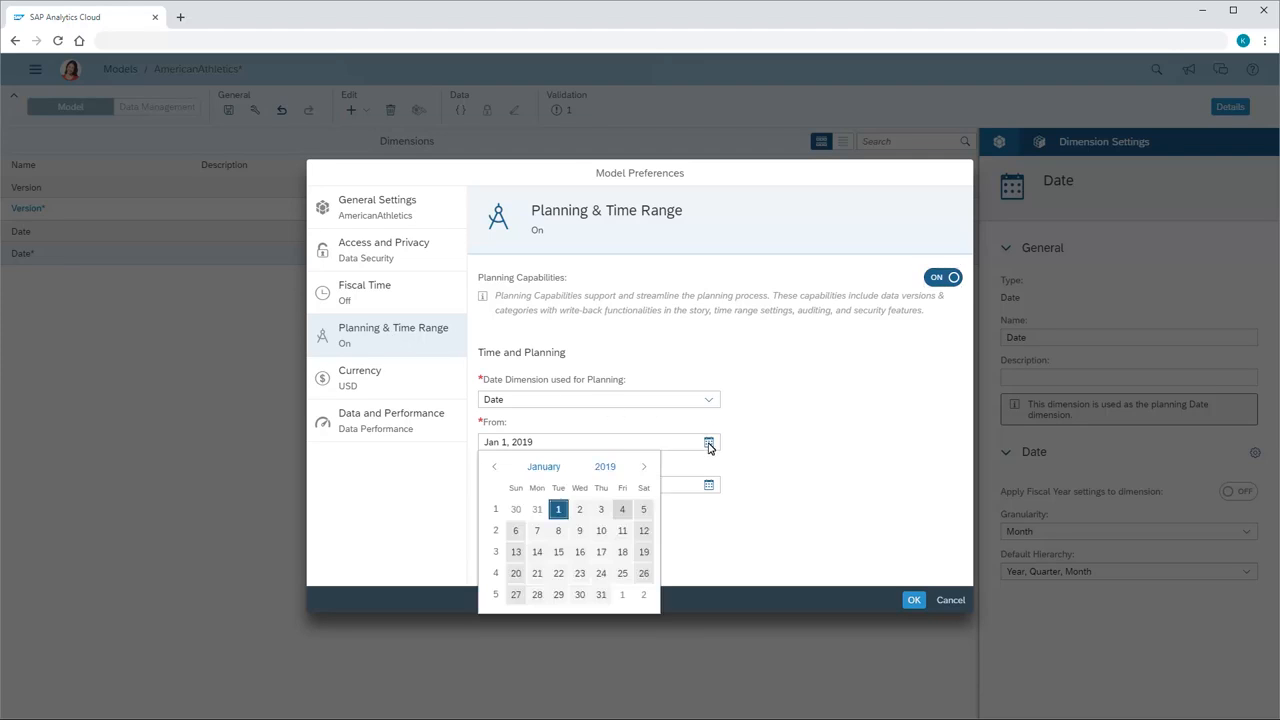
click(606, 467)
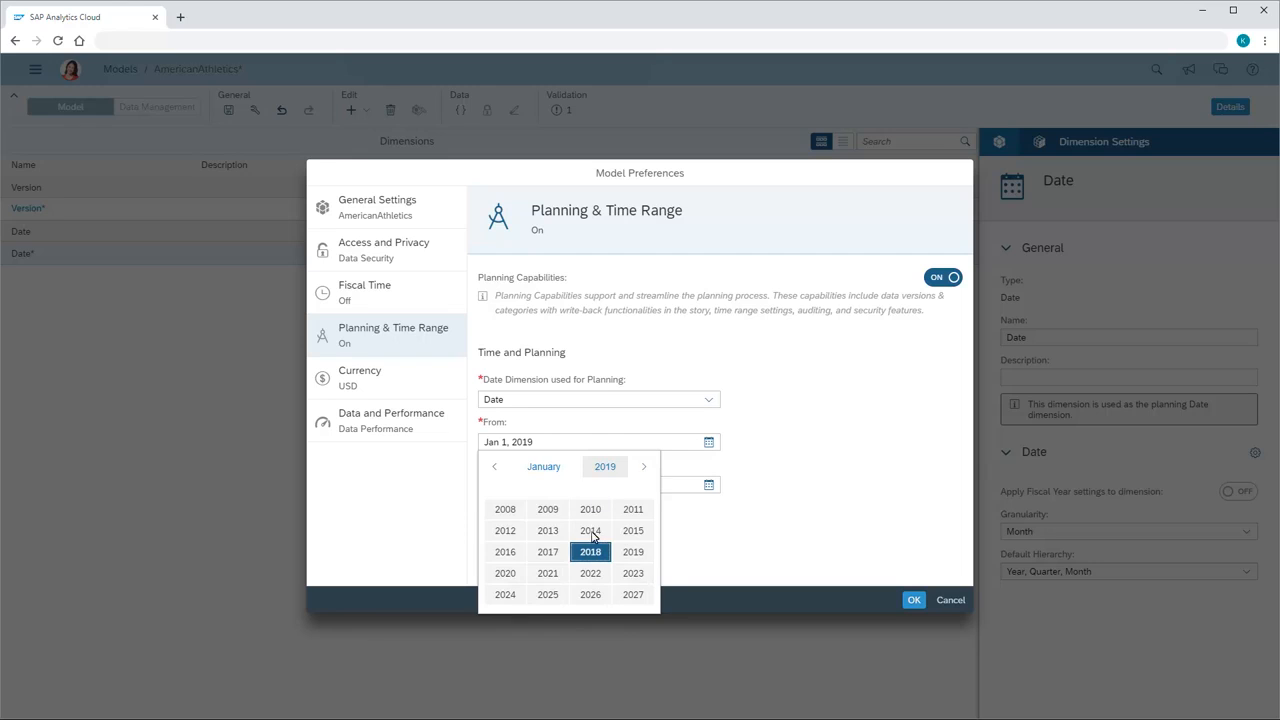
click(591, 531)
click(578, 511)
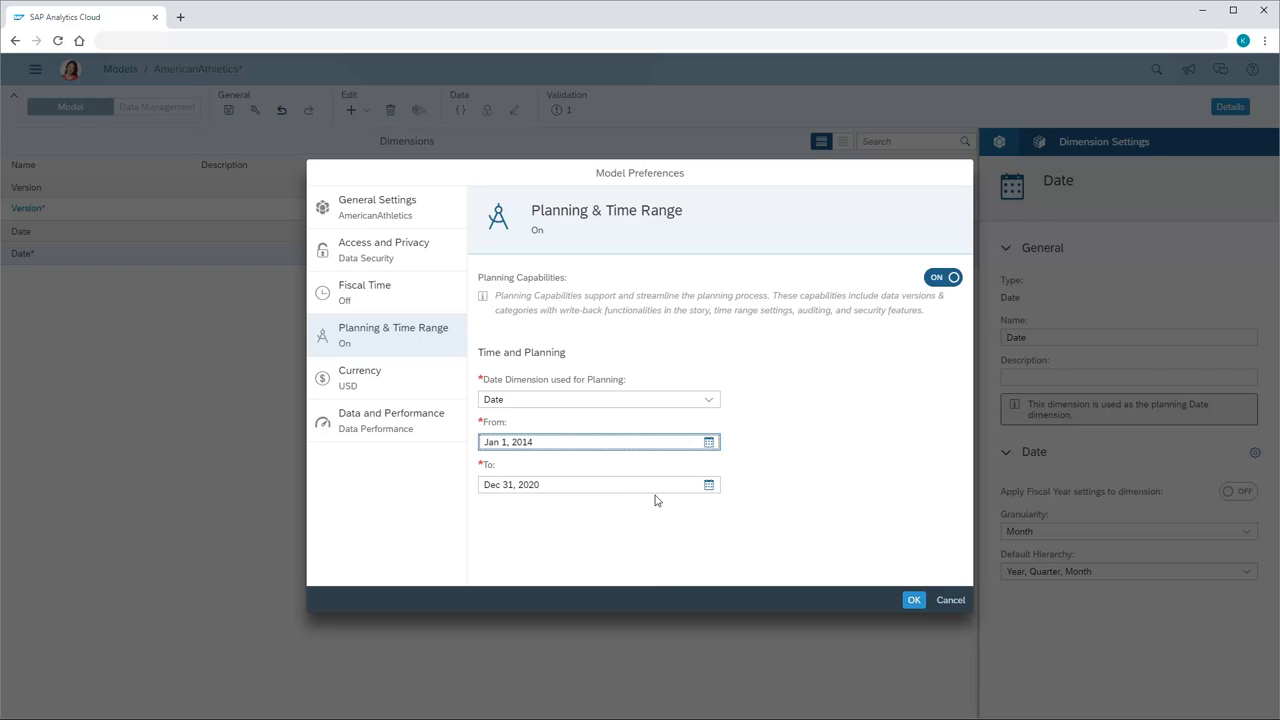
click(709, 484)
click(605, 510)
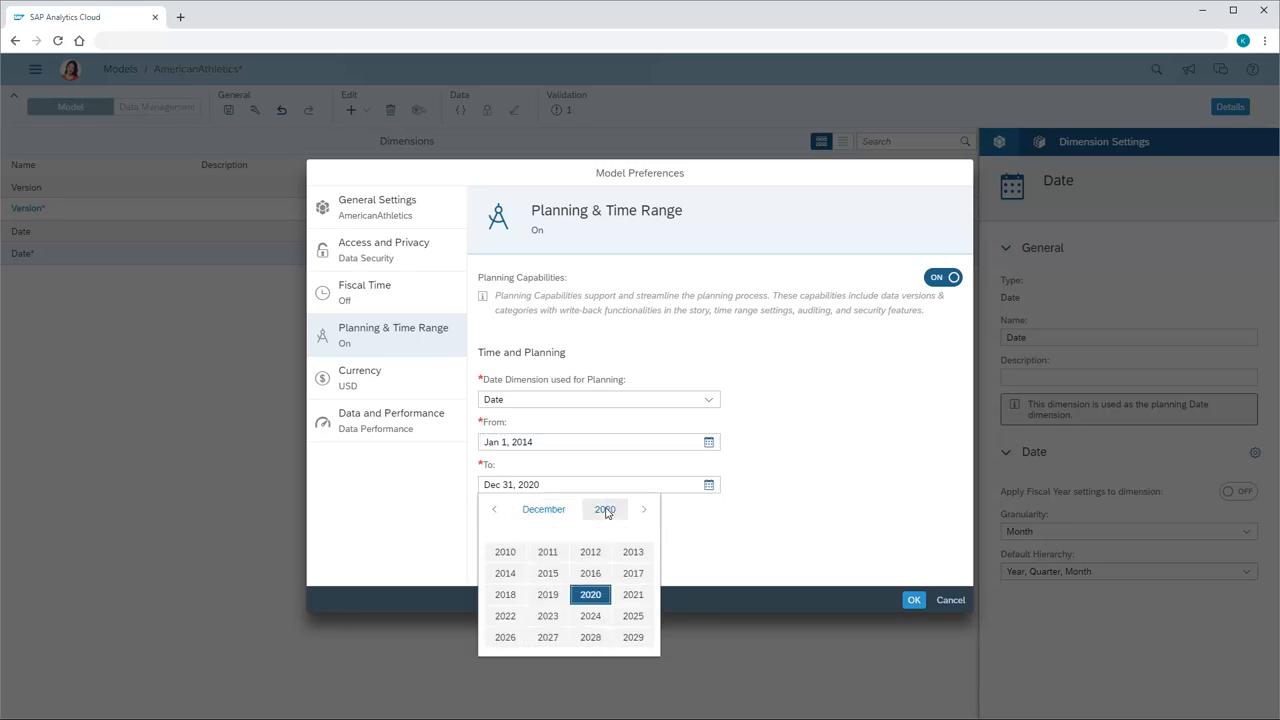
click(634, 594)
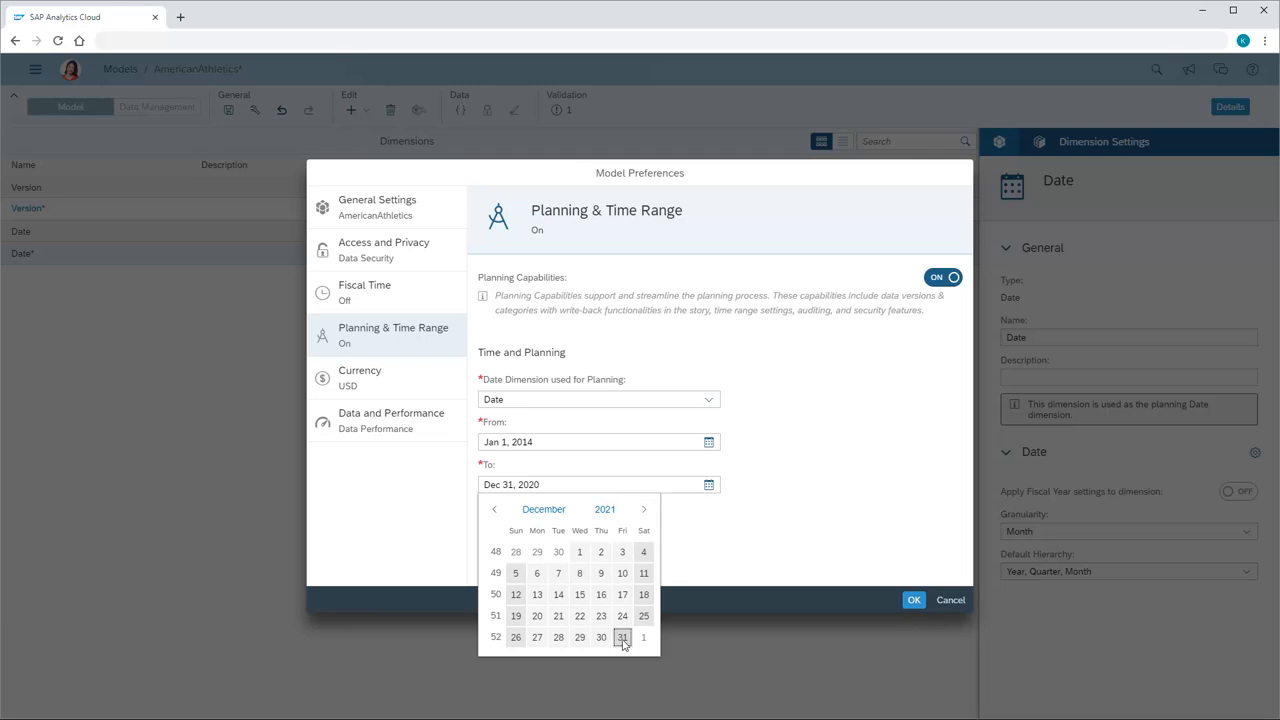
click(622, 637)
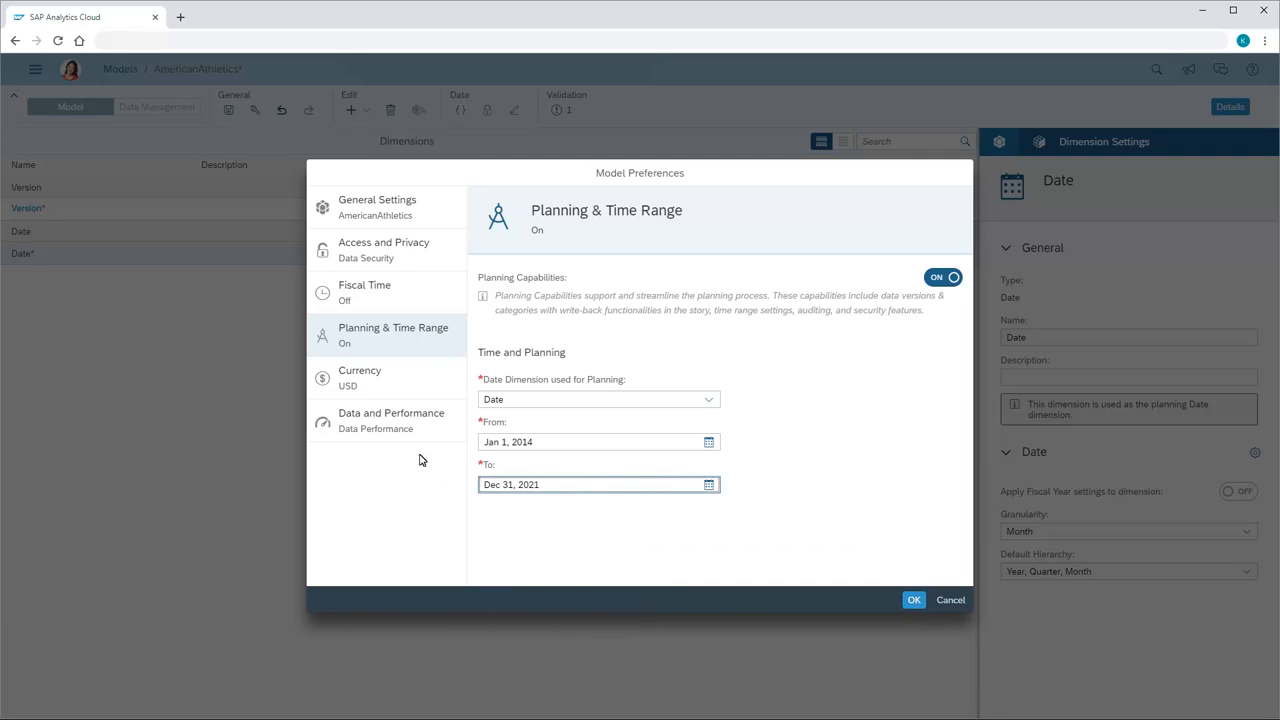
click(347, 392)
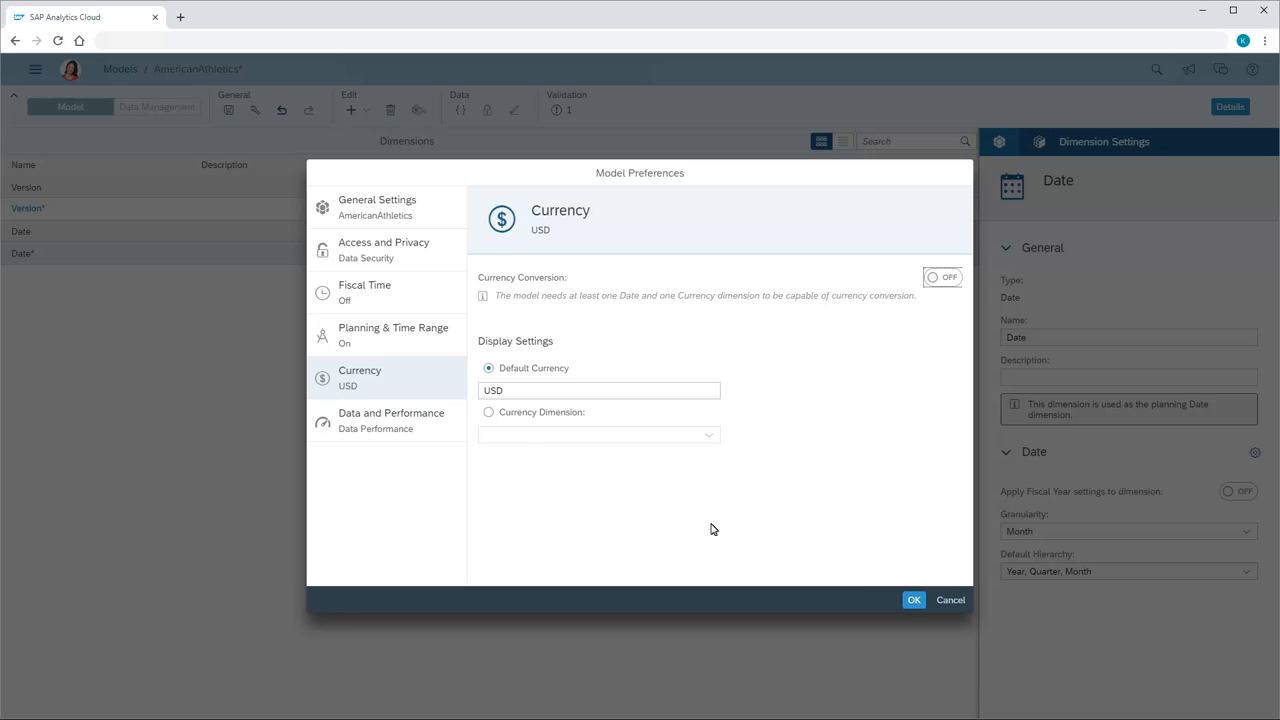
click(913, 601)
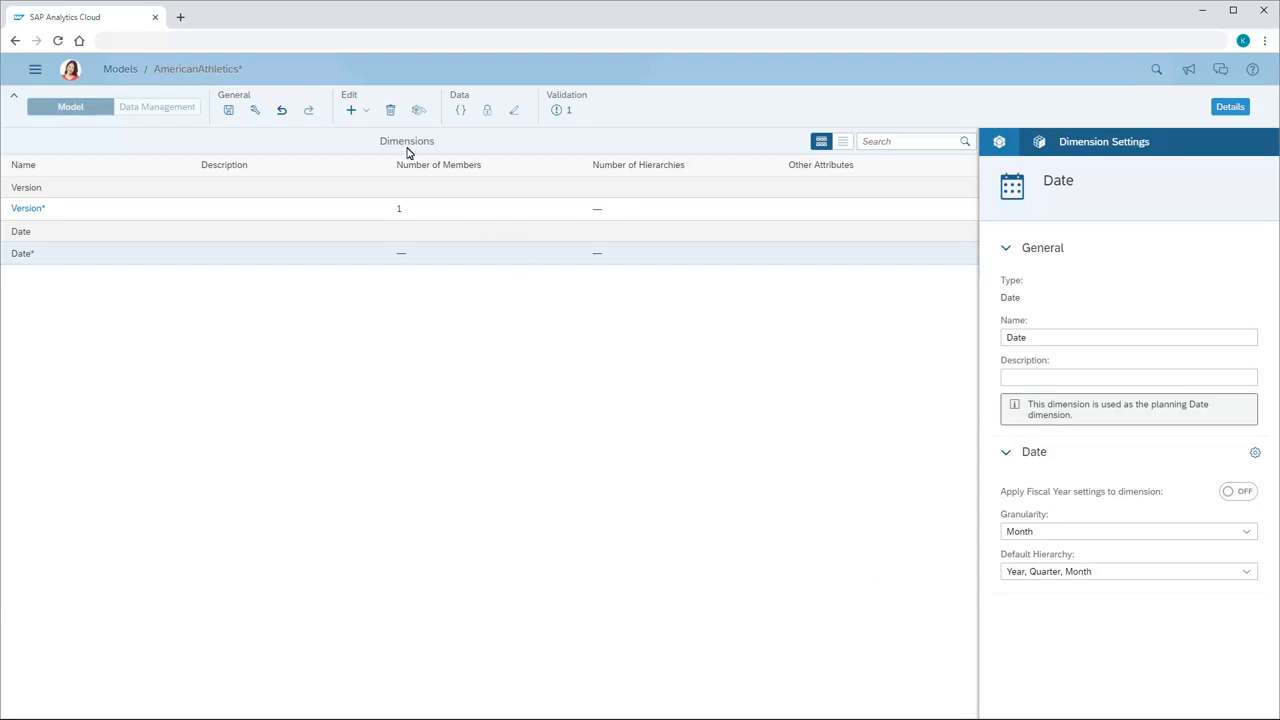
Add a new non-public dimension named Account, of type Account, to the model.
click(366, 112)
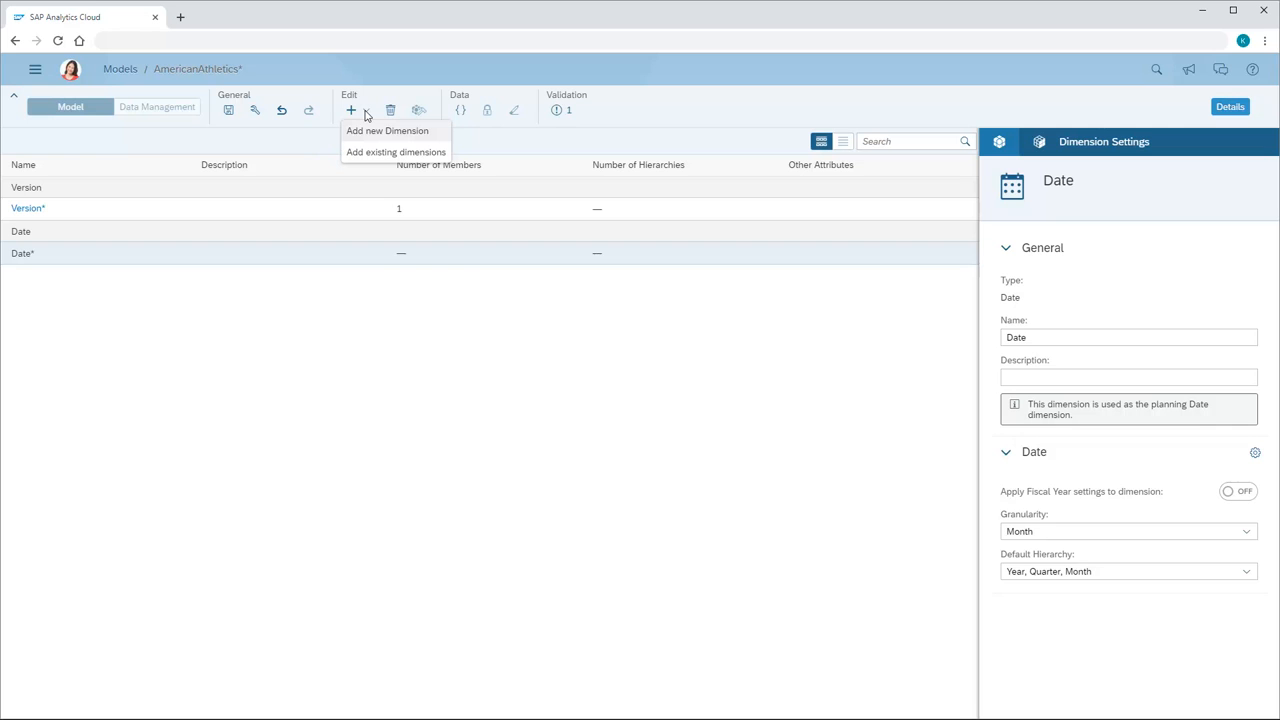
click(382, 131)
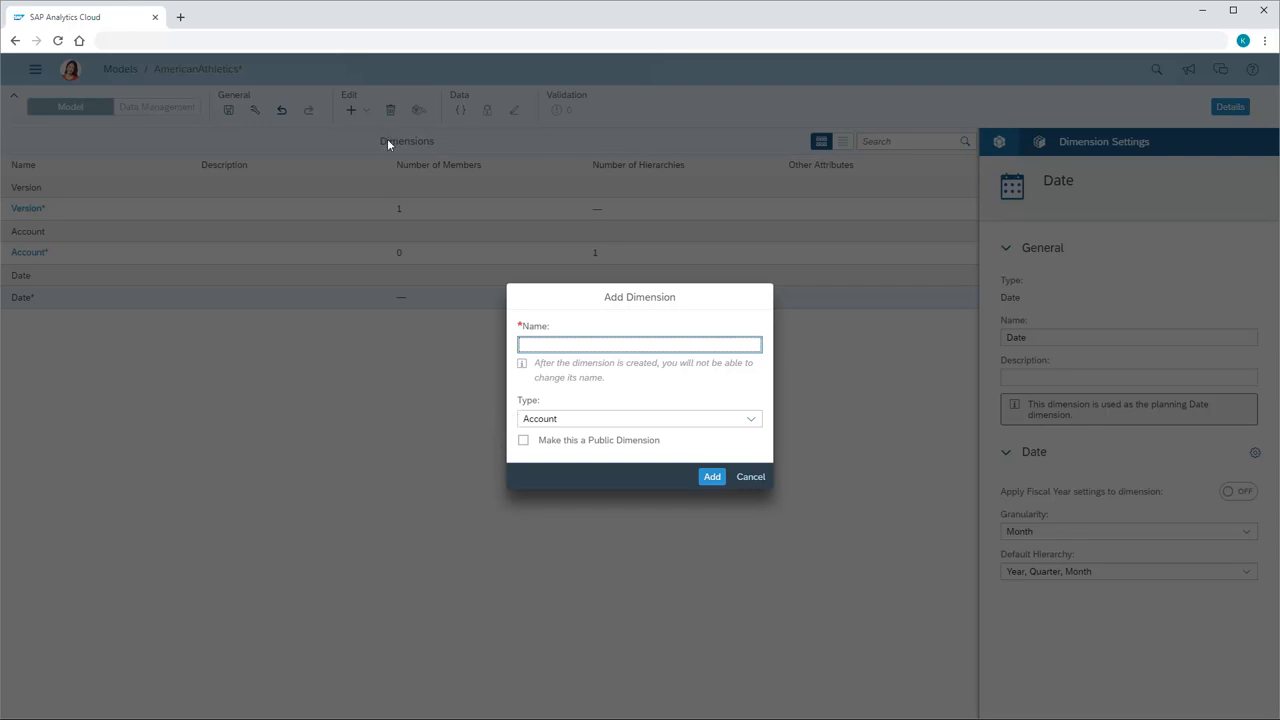
text(Account)
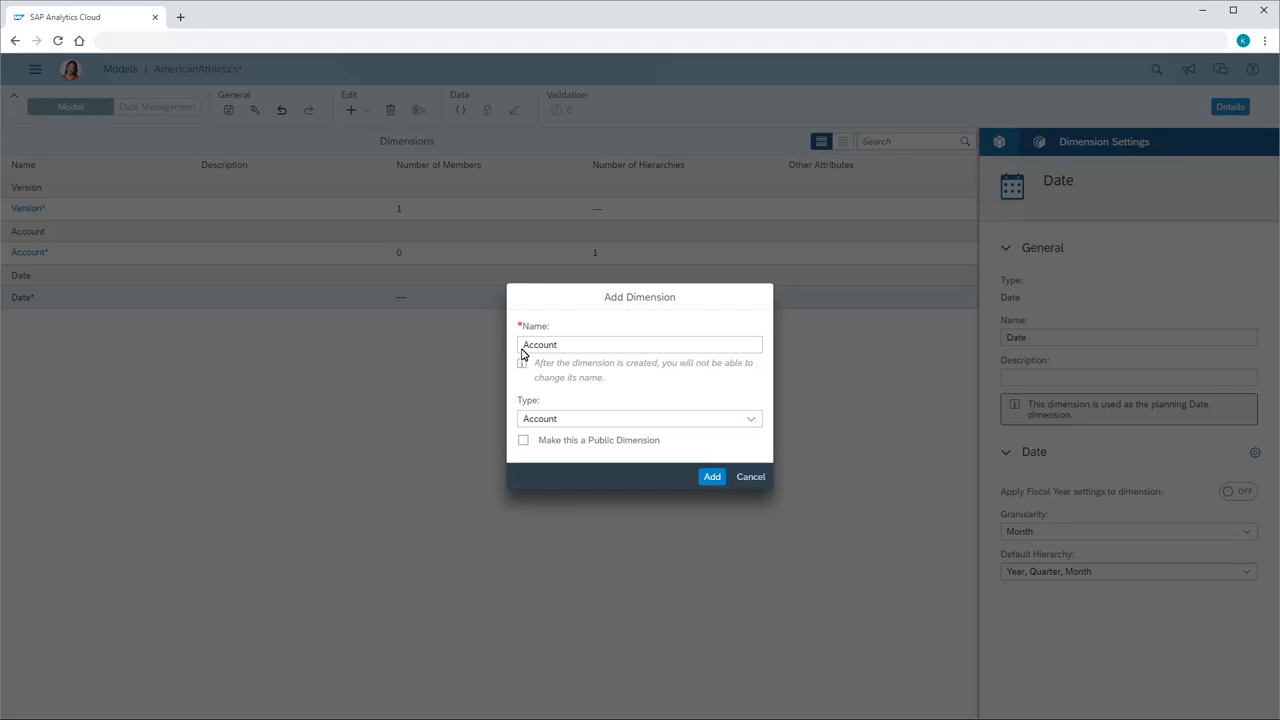
click(712, 477)
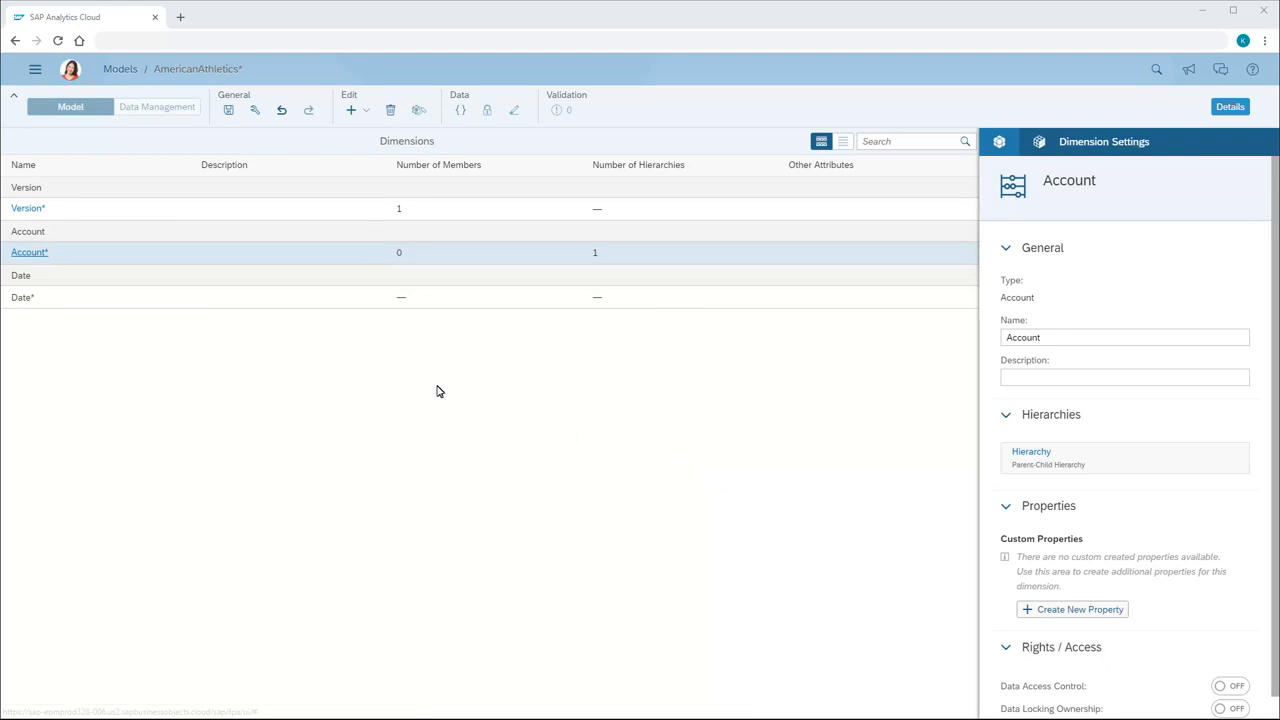
Add a member to the Account dimension with member ID H000000 and description Finance.
click(29, 253)
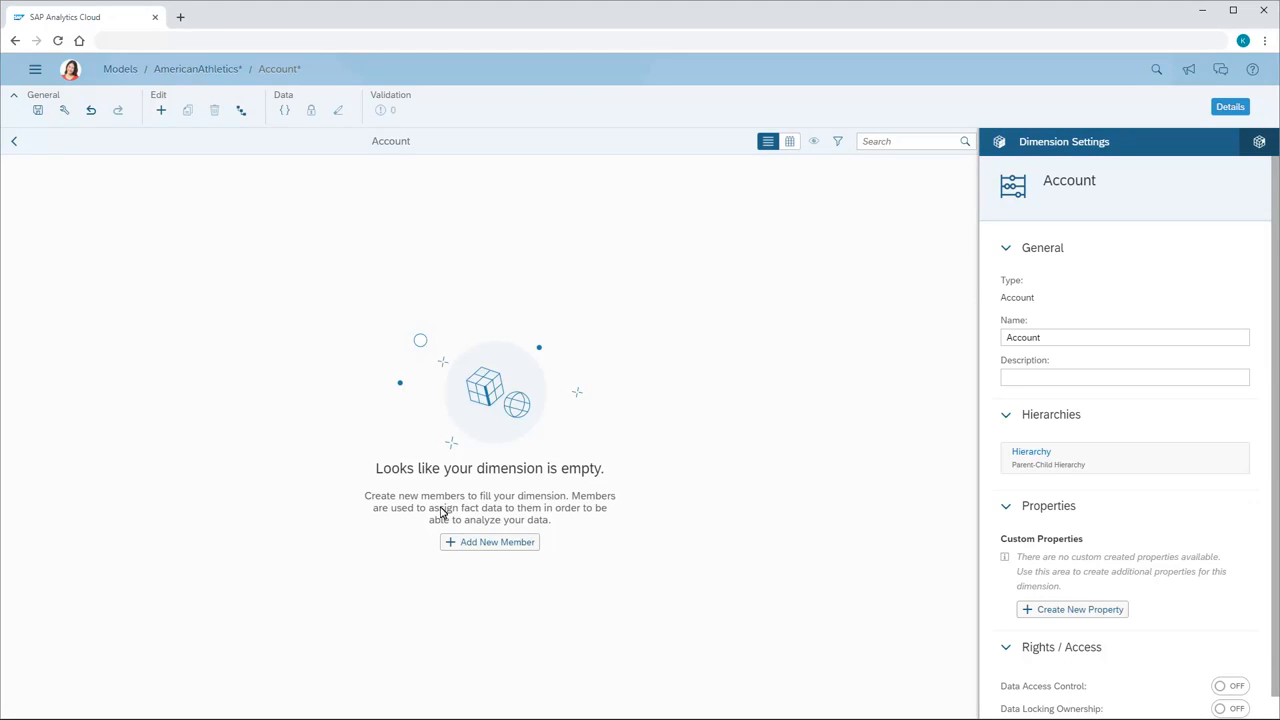
click(493, 544)
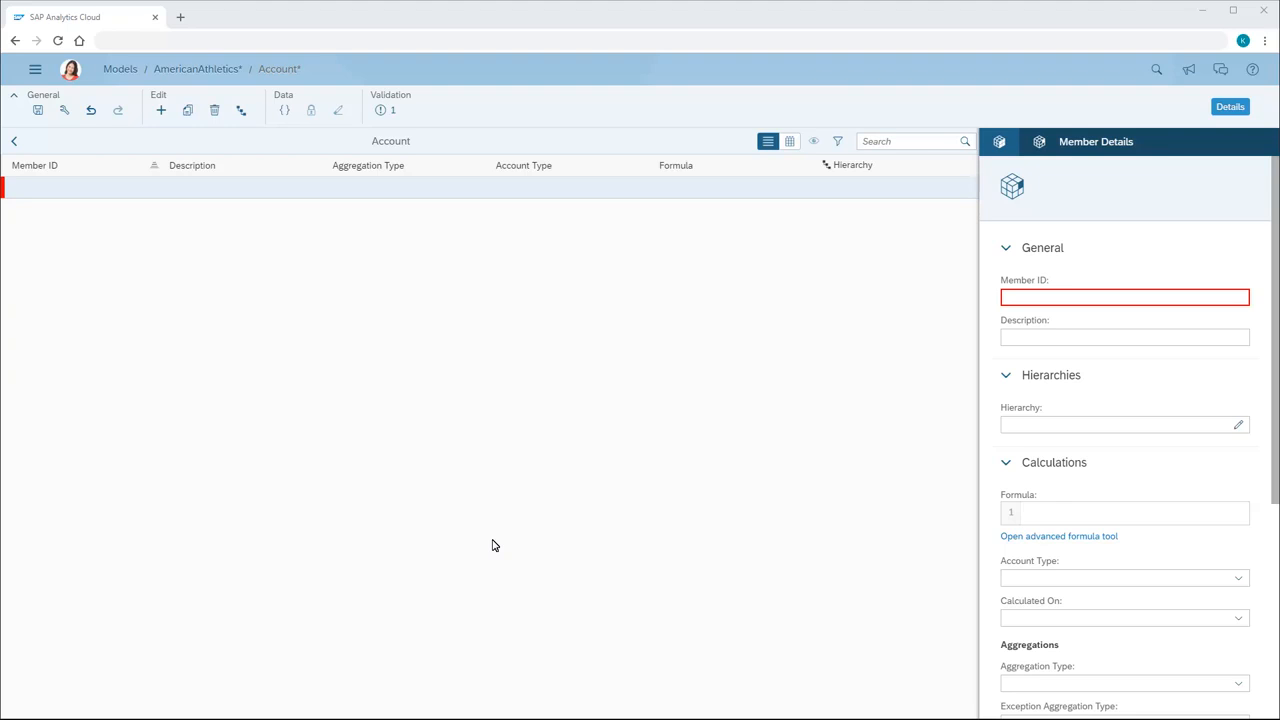
click(1005, 299)
text(H000000)
click(1006, 341)
text(Finance)
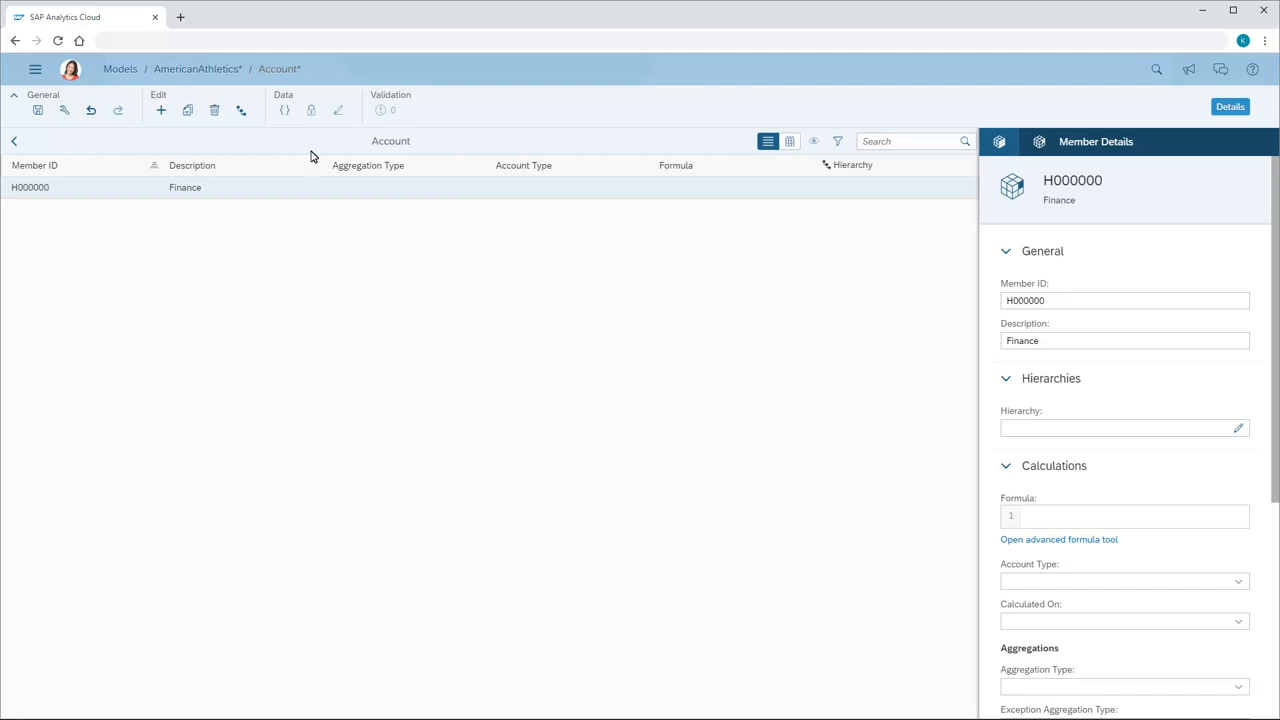
Add a member to the Account dimension with member ID H100000 and description Operating Income, and save the model.
click(161, 112)
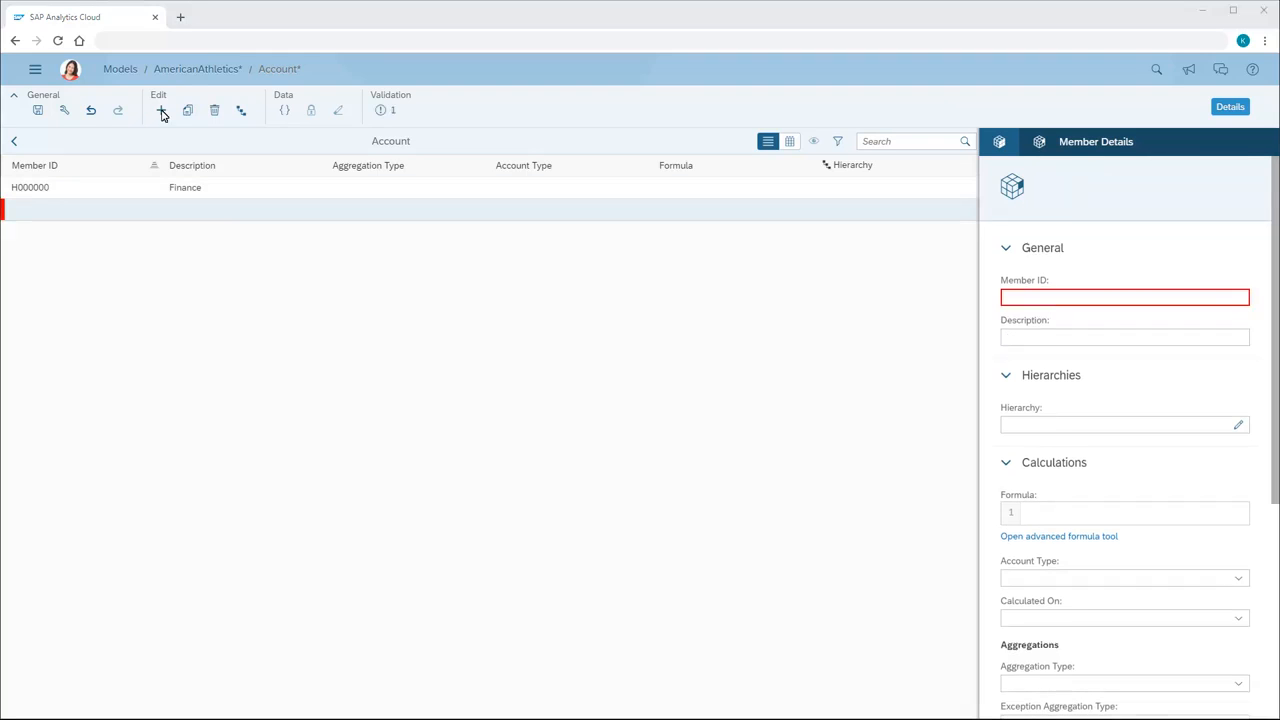
click(1008, 300)
text(H100000)
click(1009, 342)
text(Operating Income)
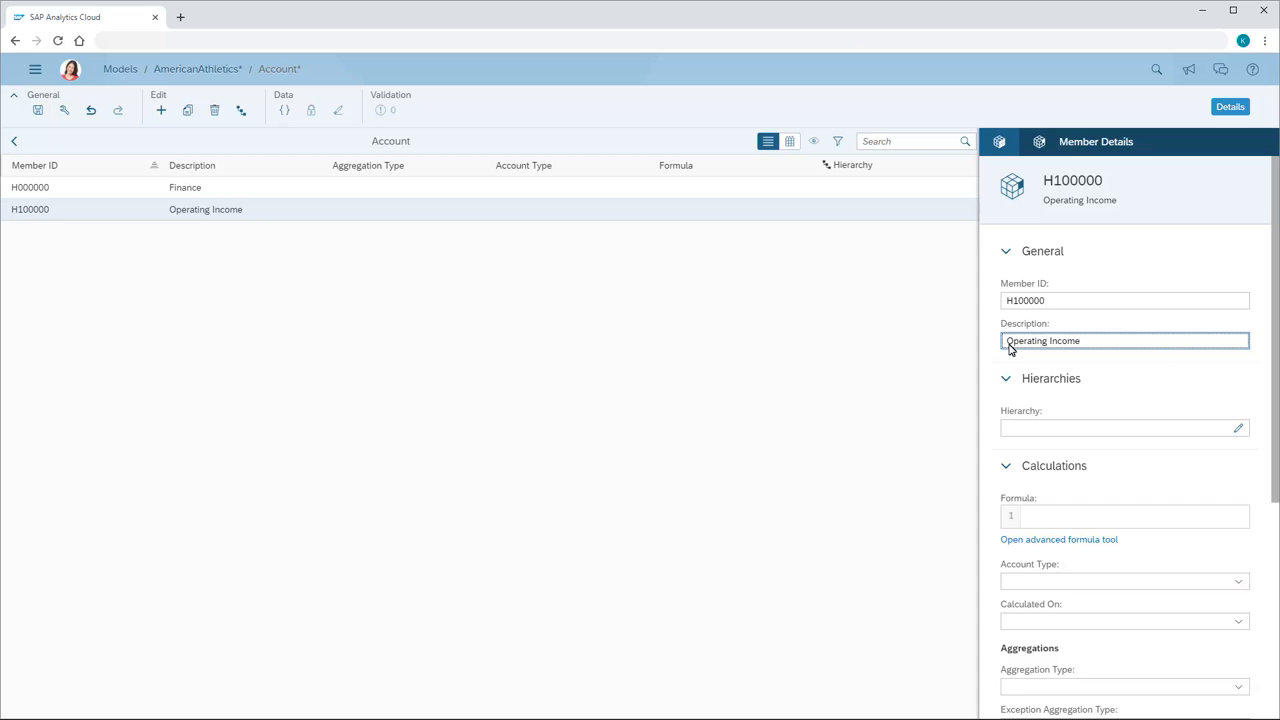
click(38, 112)
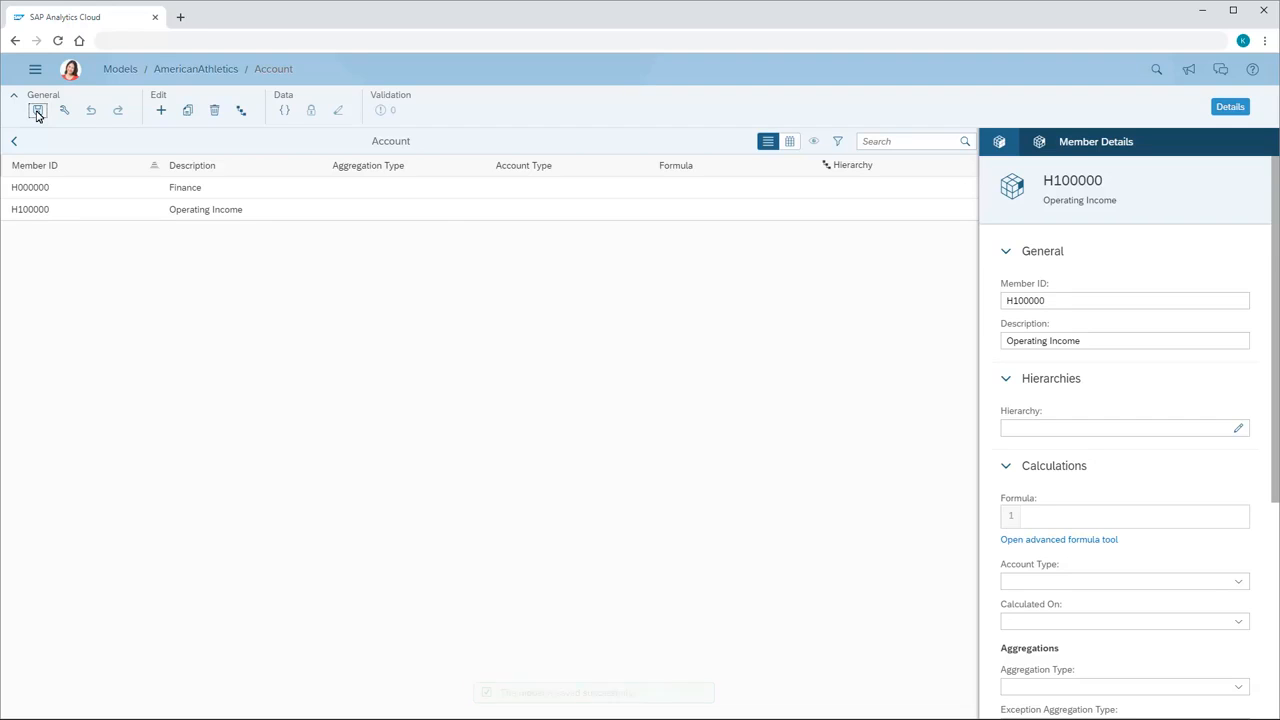
Set H000000 Finance as the hierarchy parent of Operating Income and switch the member list to grid view.
click(1238, 429)
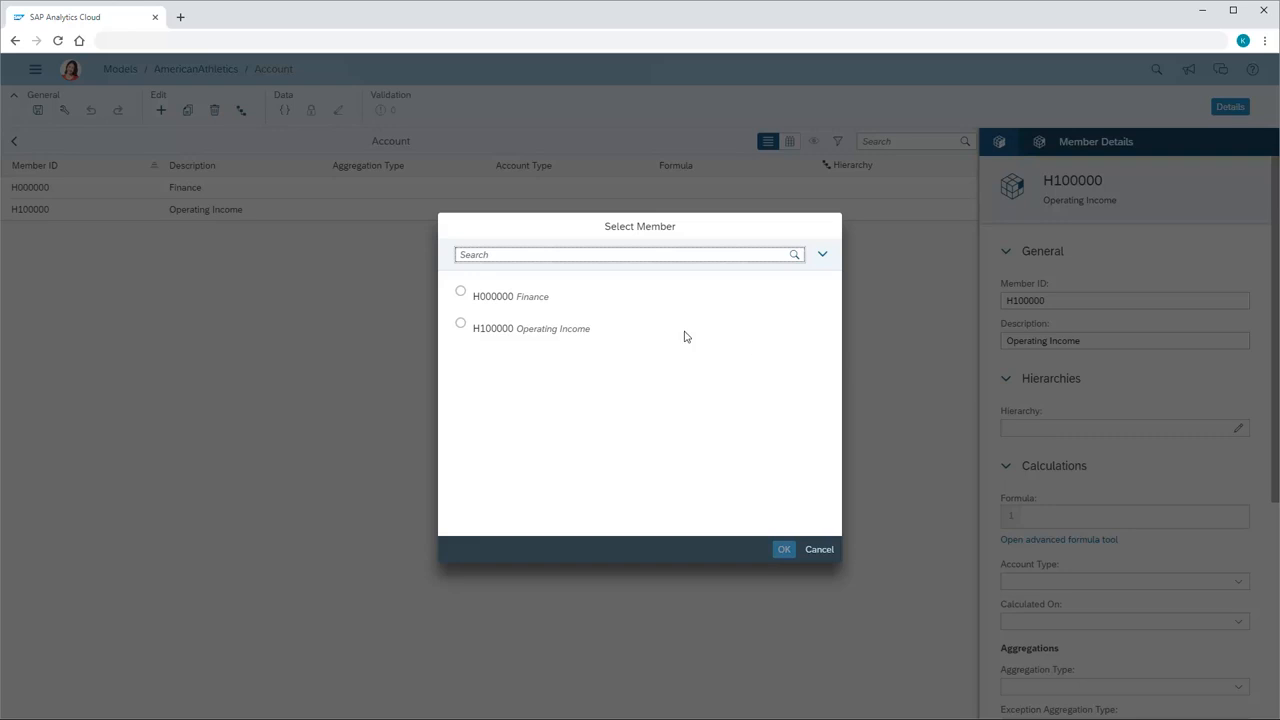
click(461, 293)
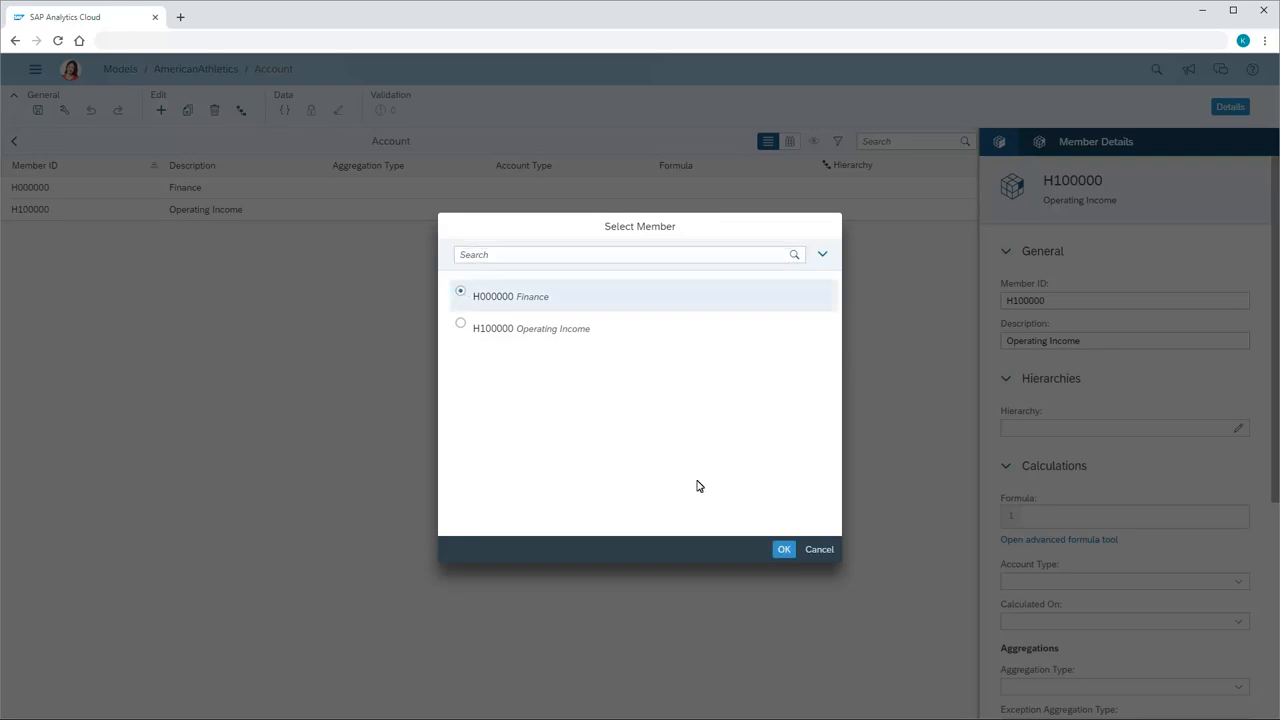
click(784, 549)
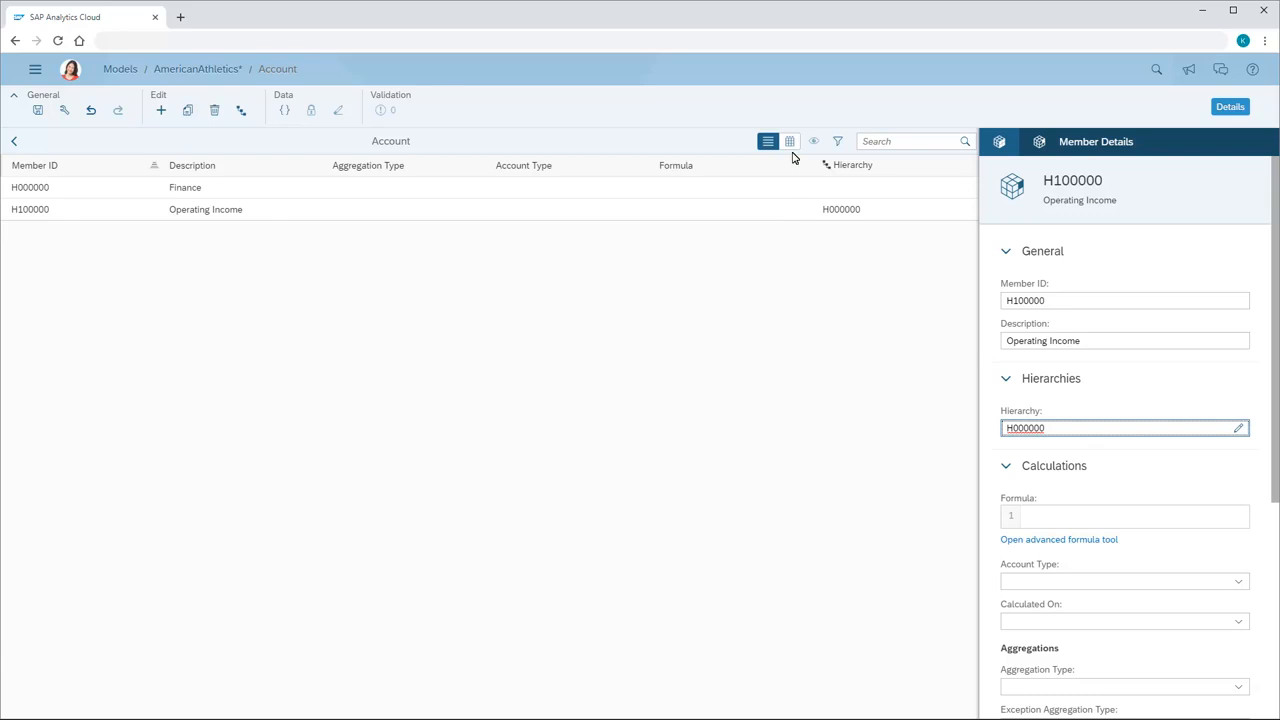
click(790, 142)
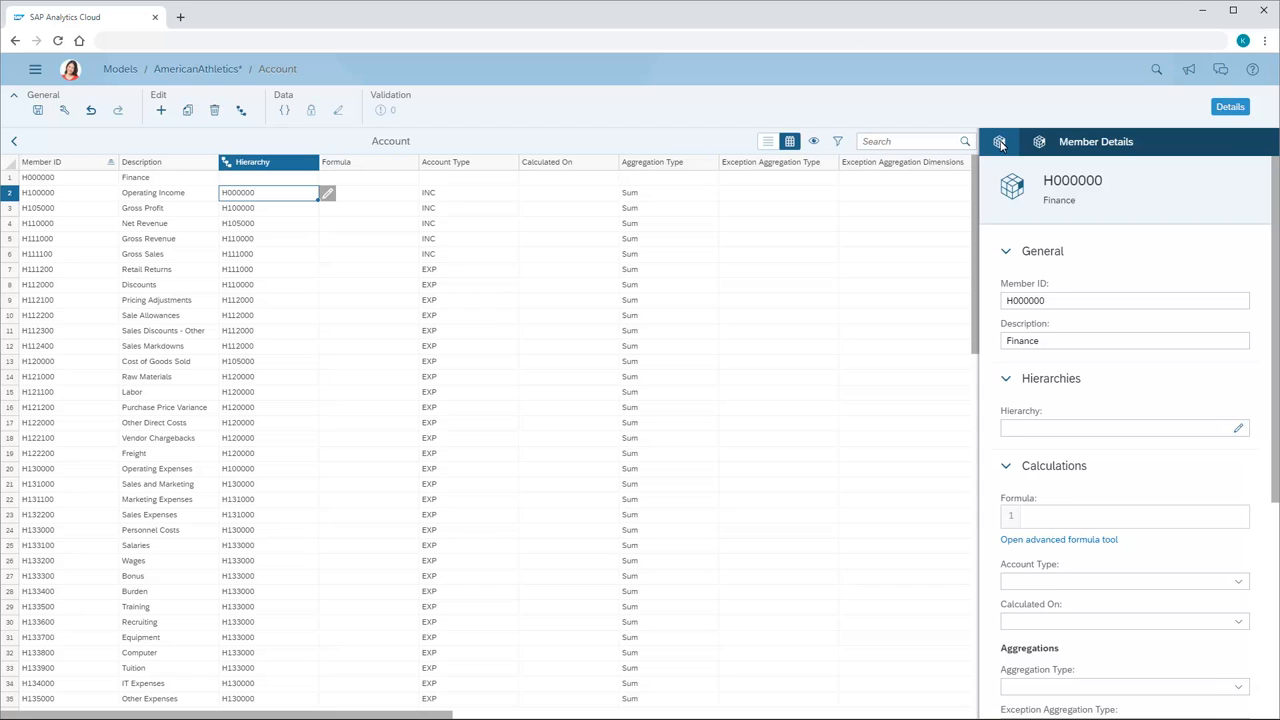
Review the Account dimension's parent-child hierarchy with all children of Finance expanded, down to the key performance members, and close hierarchy maintenance.
click(999, 142)
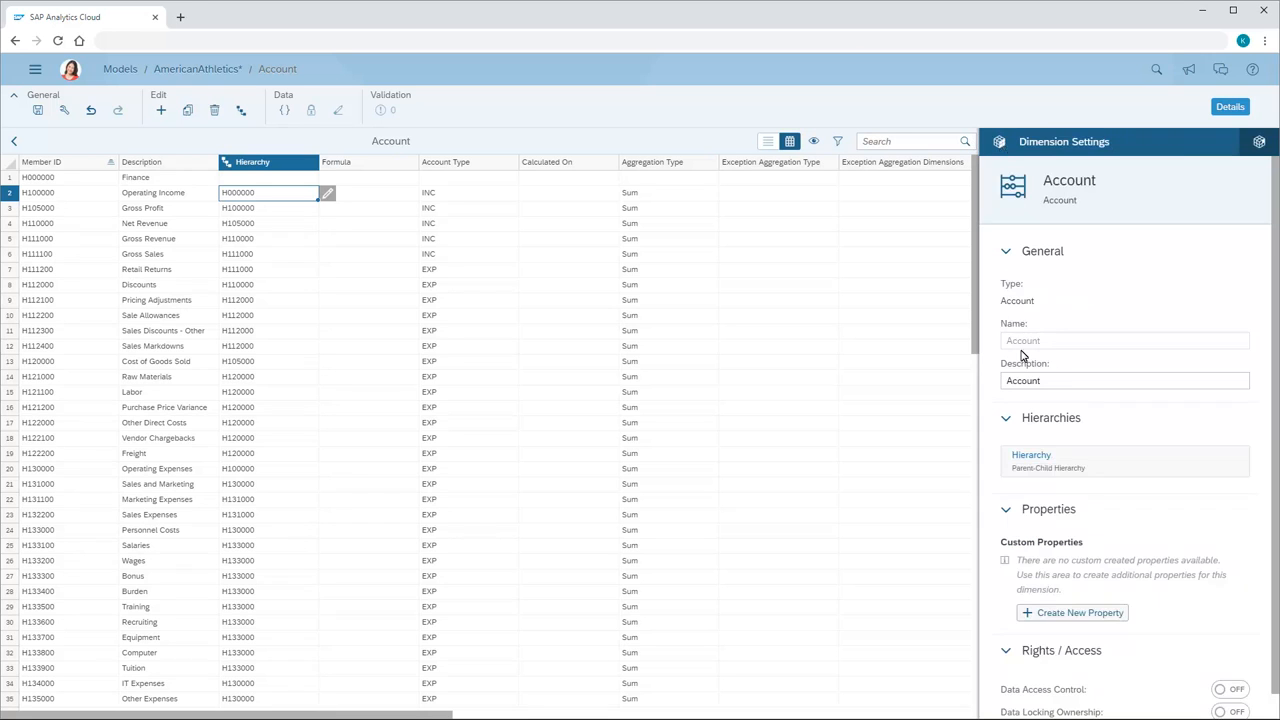
click(1032, 458)
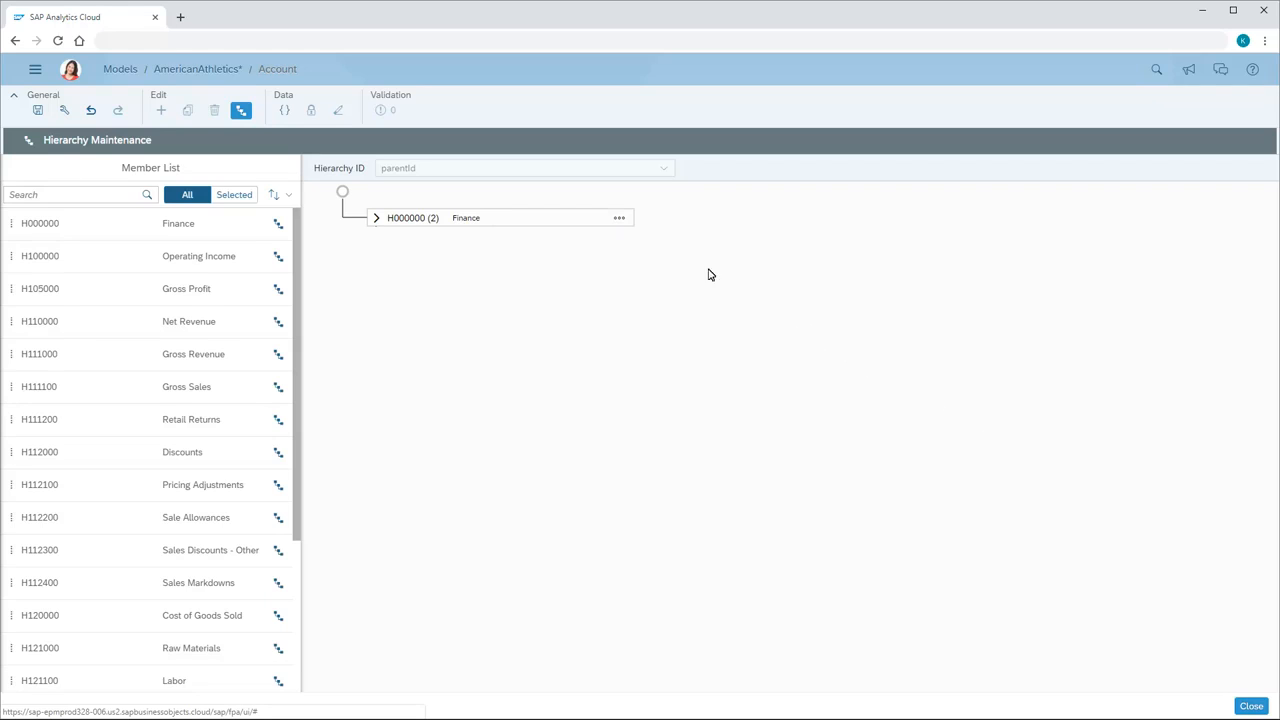
click(619, 219)
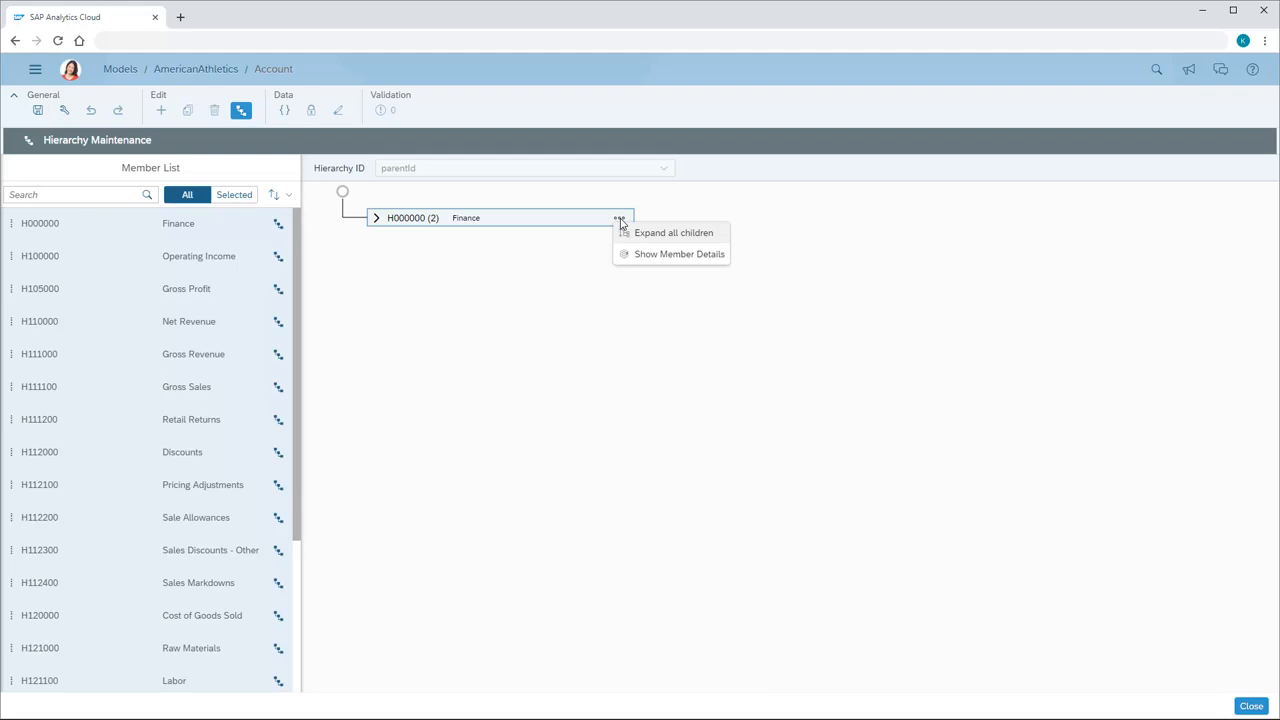
click(650, 236)
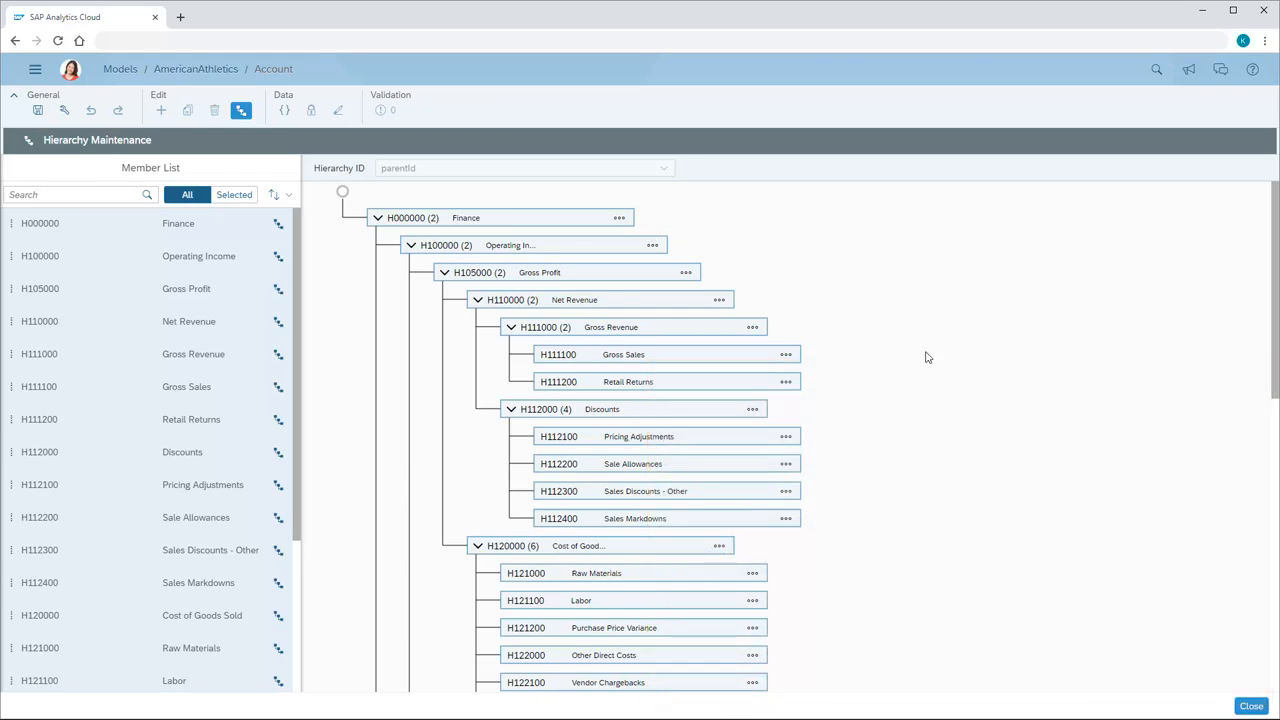
click(1273, 507)
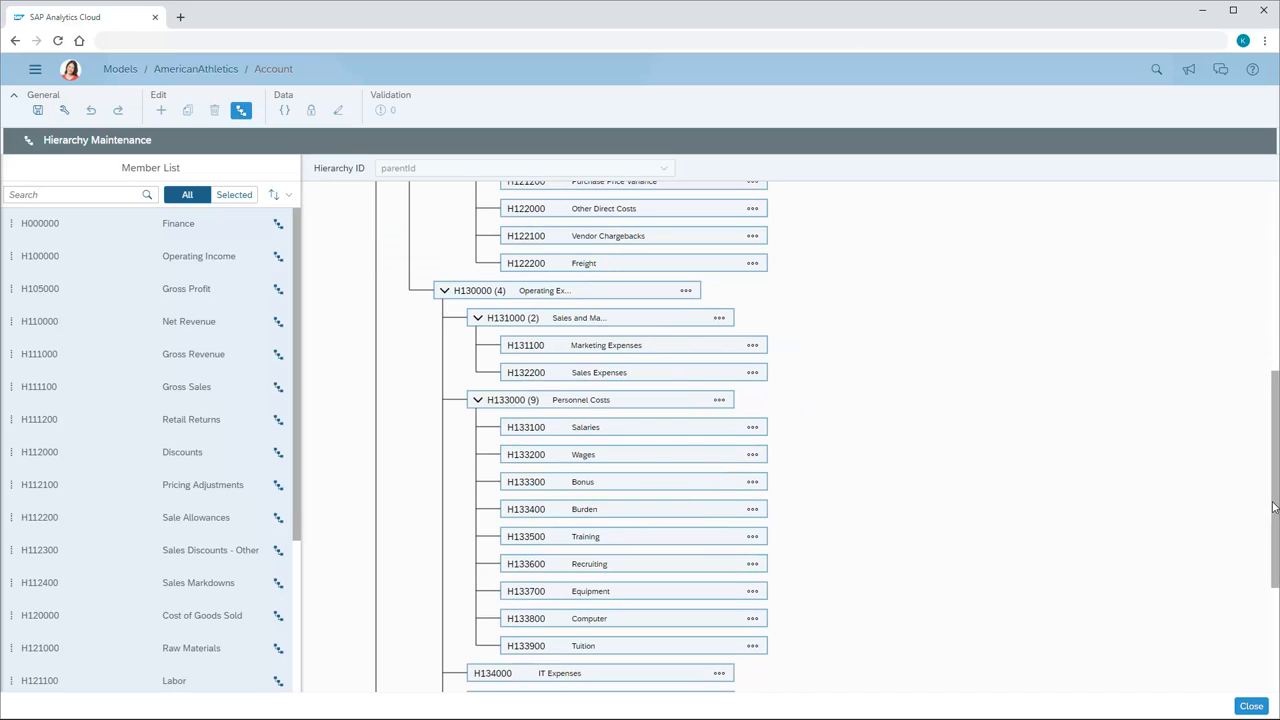
click(1274, 662)
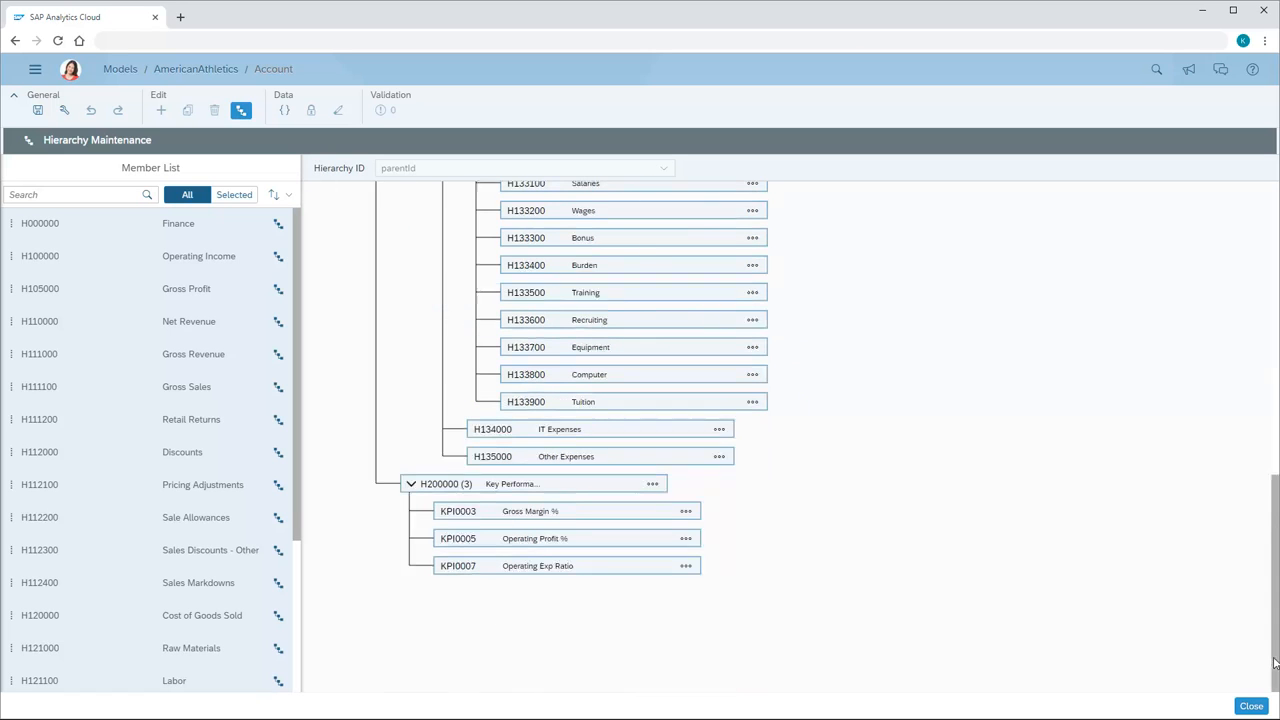
click(1251, 707)
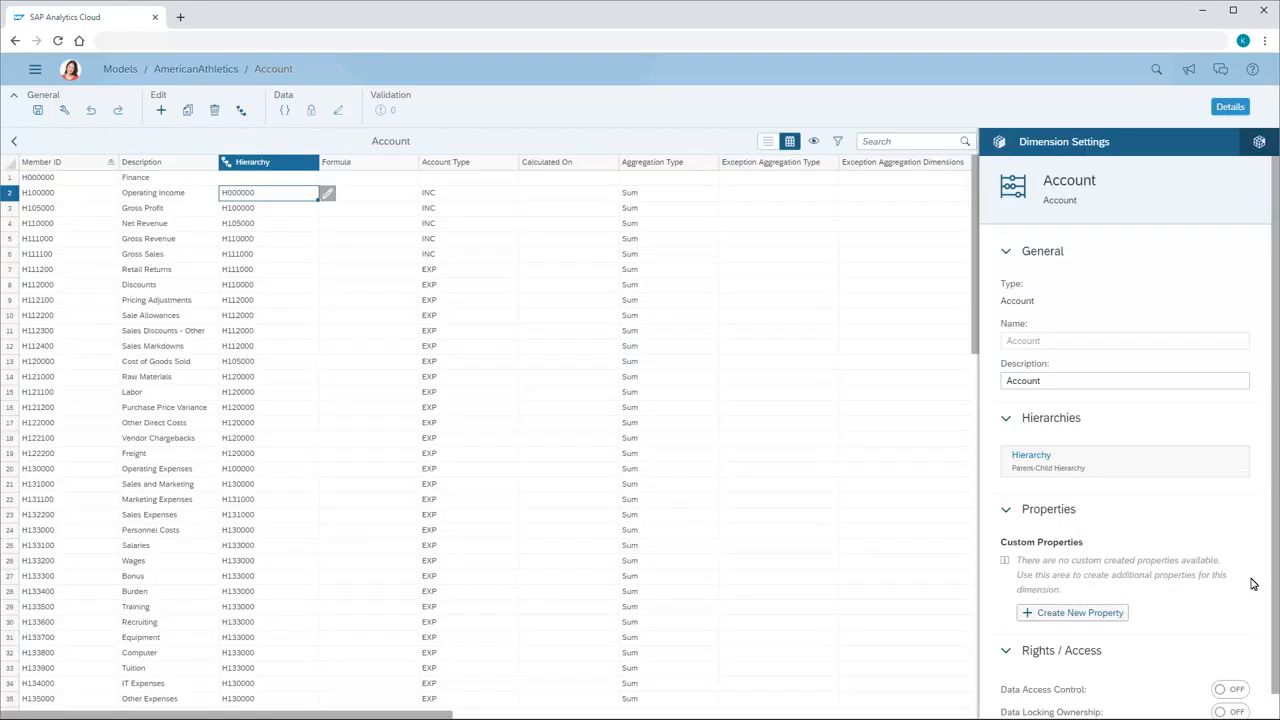
Return to the member details and examine the Gross Margin % formula of KPI0003 in the advanced formula editor.
click(1260, 143)
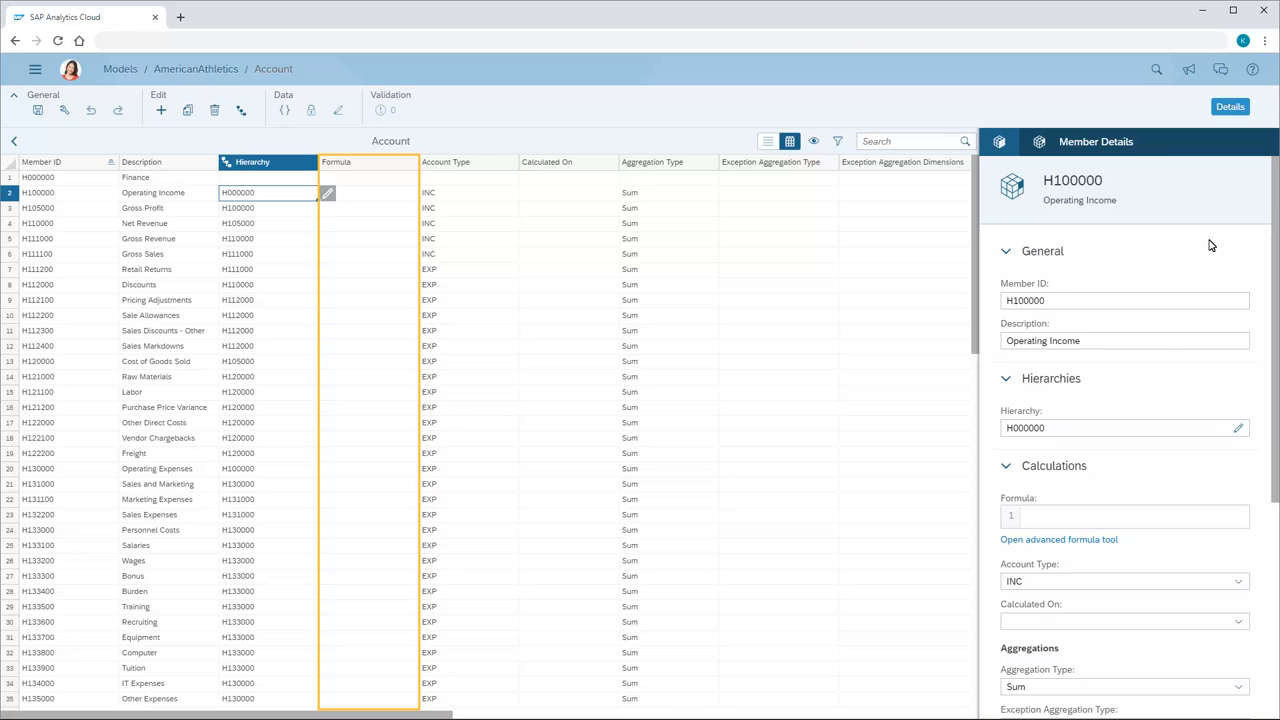
scroll(975, 708, down, 3)
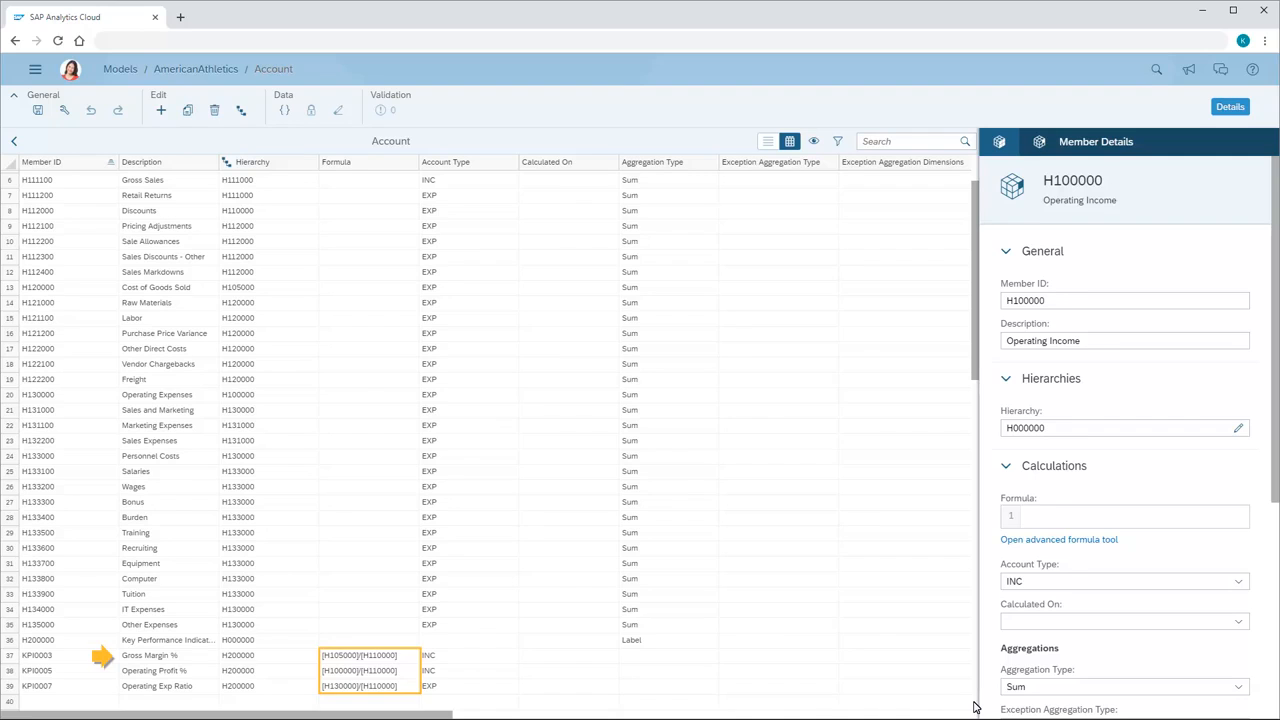
click(360, 657)
click(427, 656)
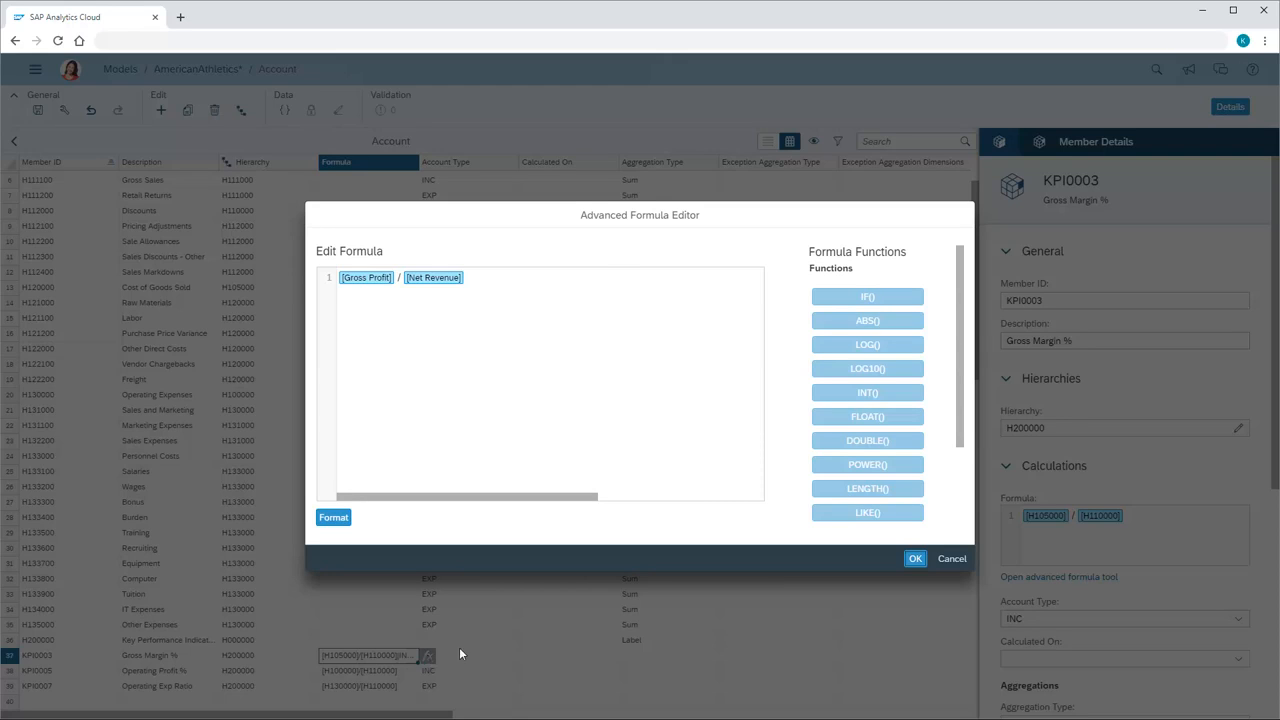
click(915, 559)
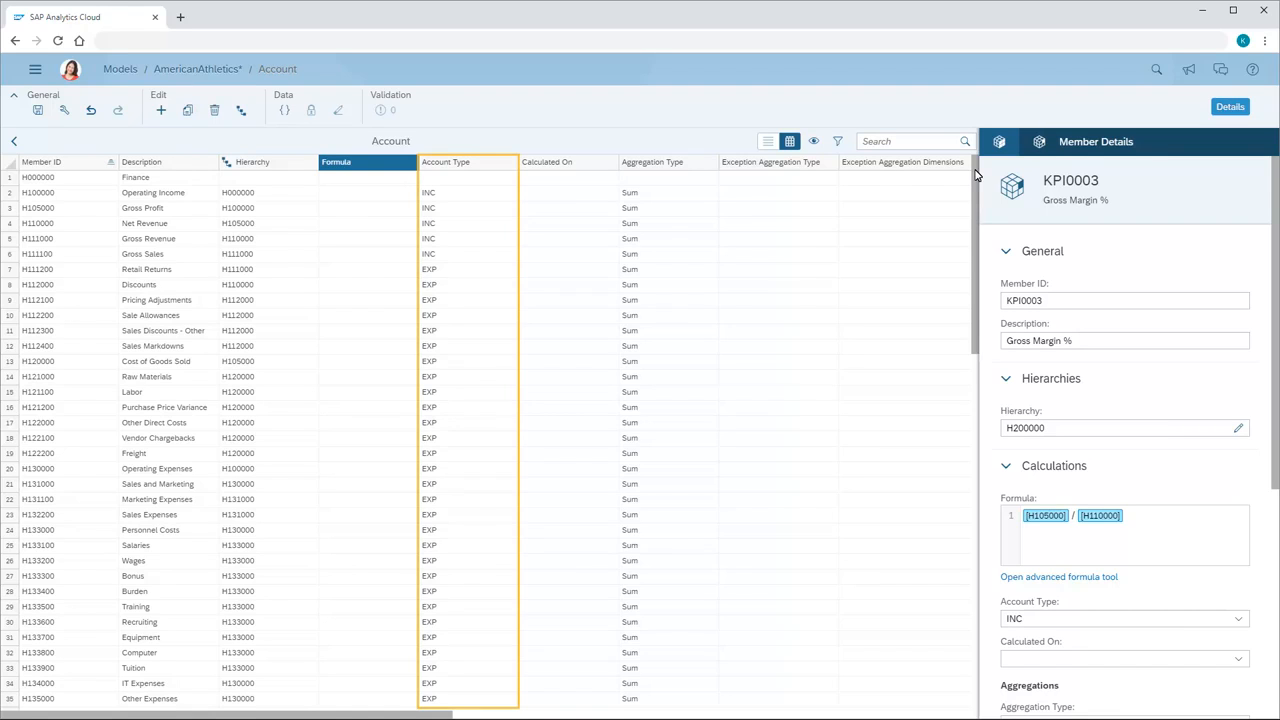
Set the account type of Operating Income (H100000) to INC and its aggregation type to Sum.
click(464, 197)
click(527, 195)
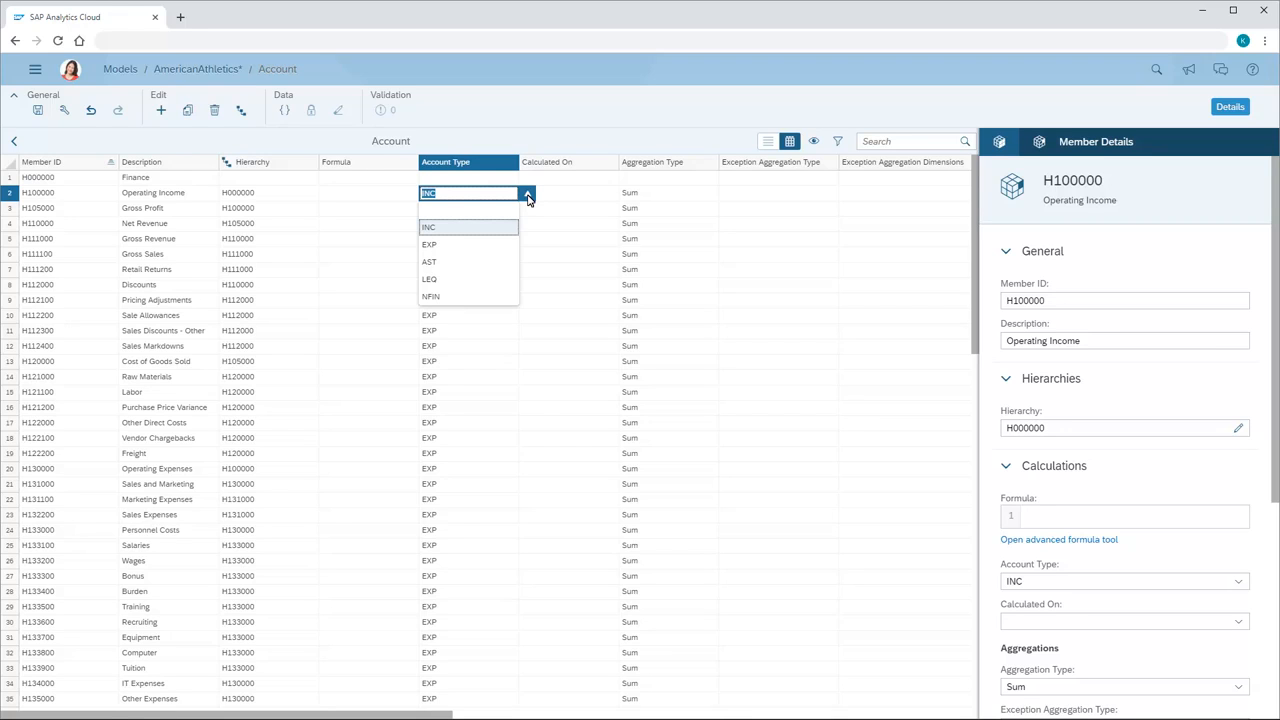
click(446, 229)
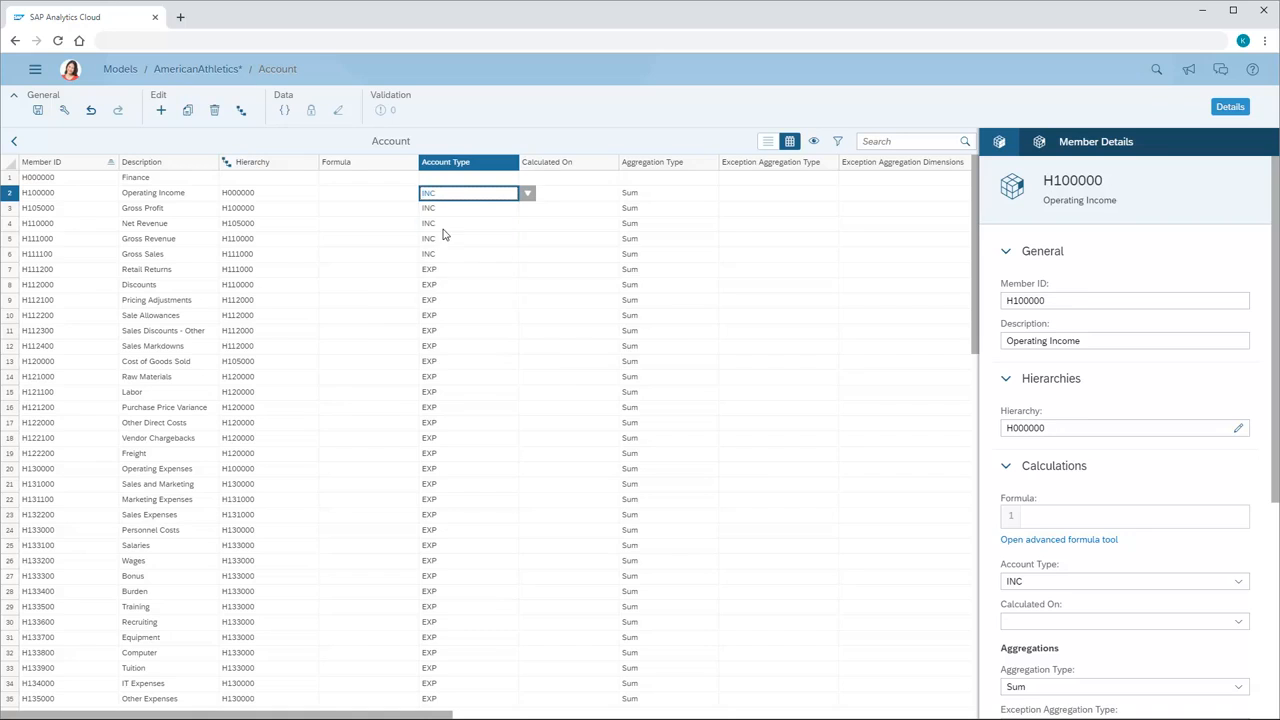
click(470, 716)
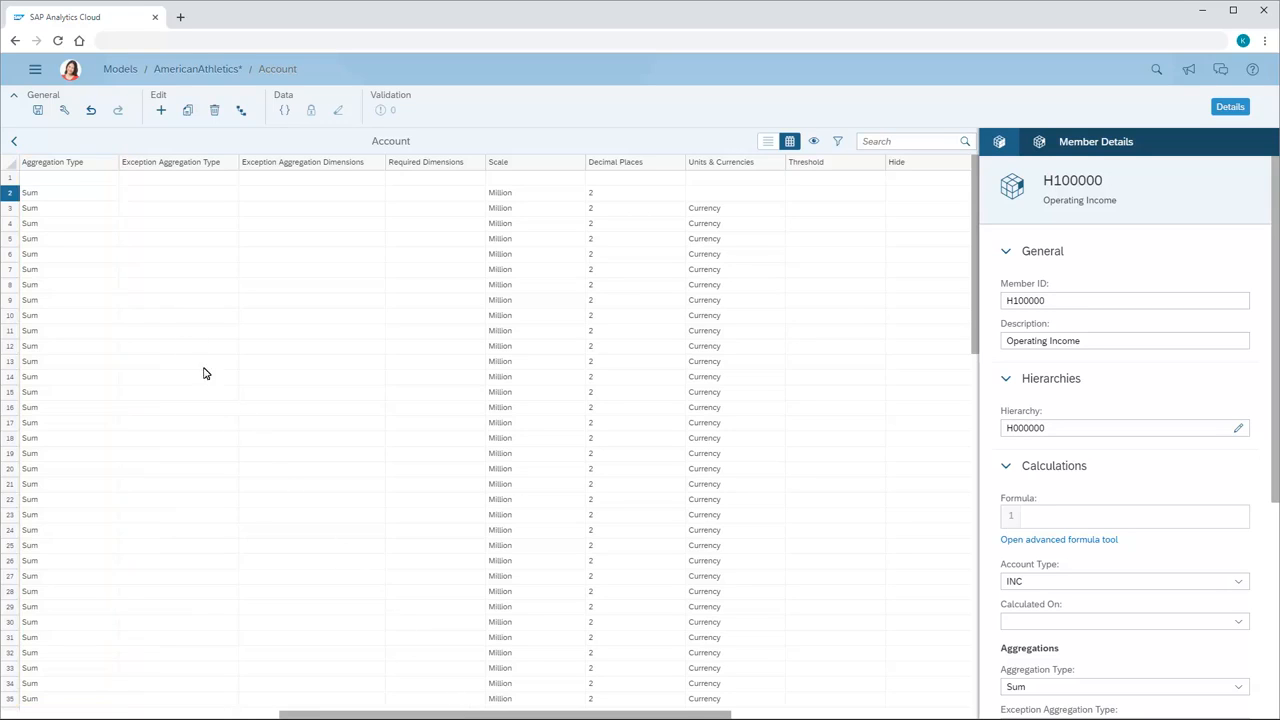
click(70, 200)
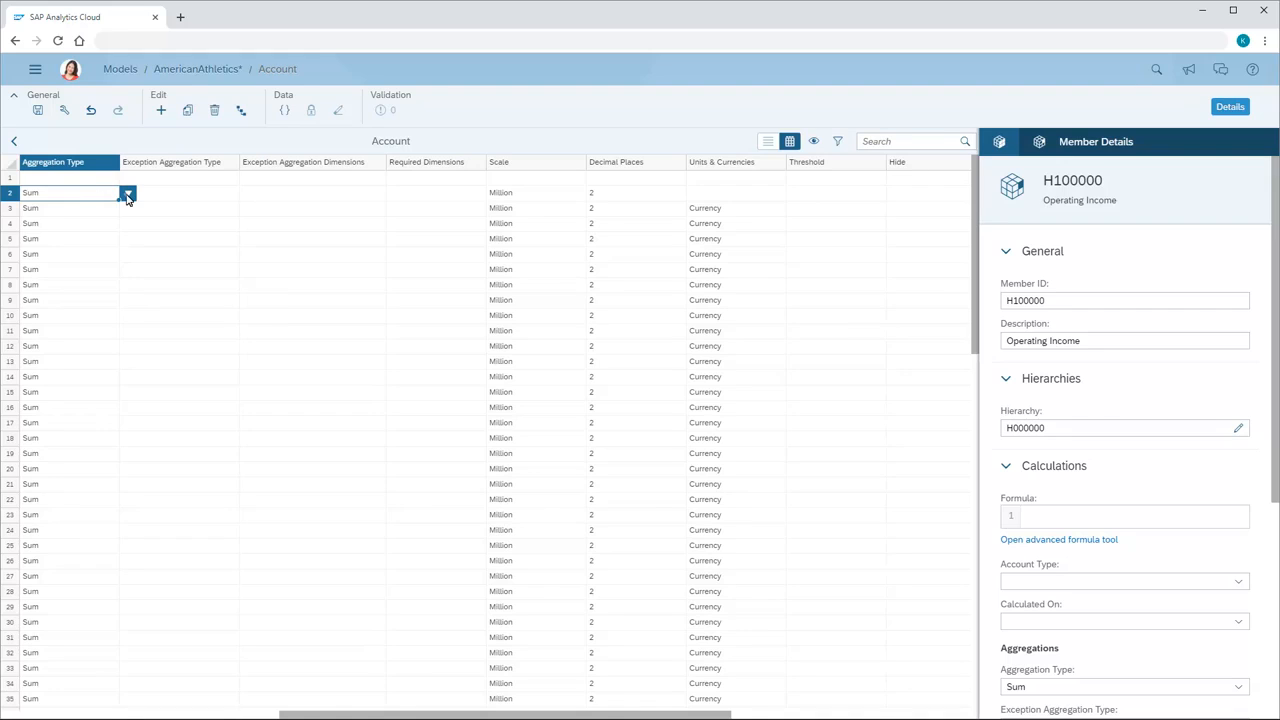
click(128, 196)
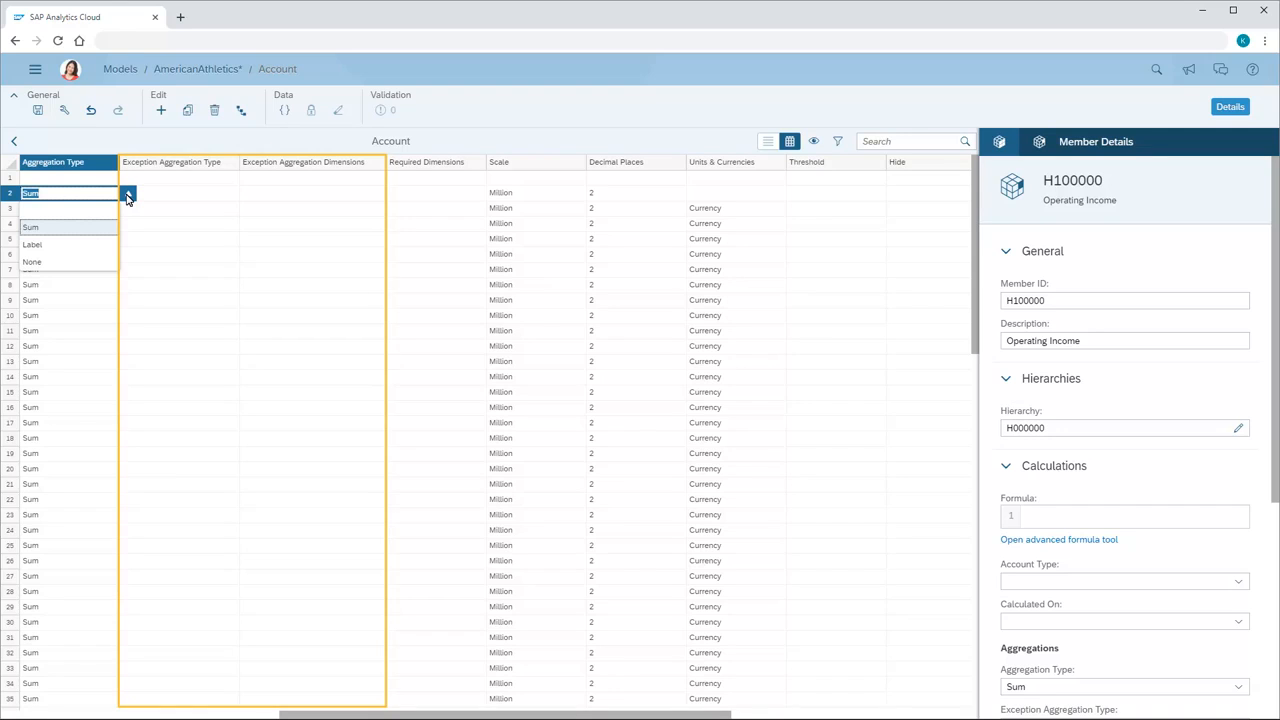
click(34, 230)
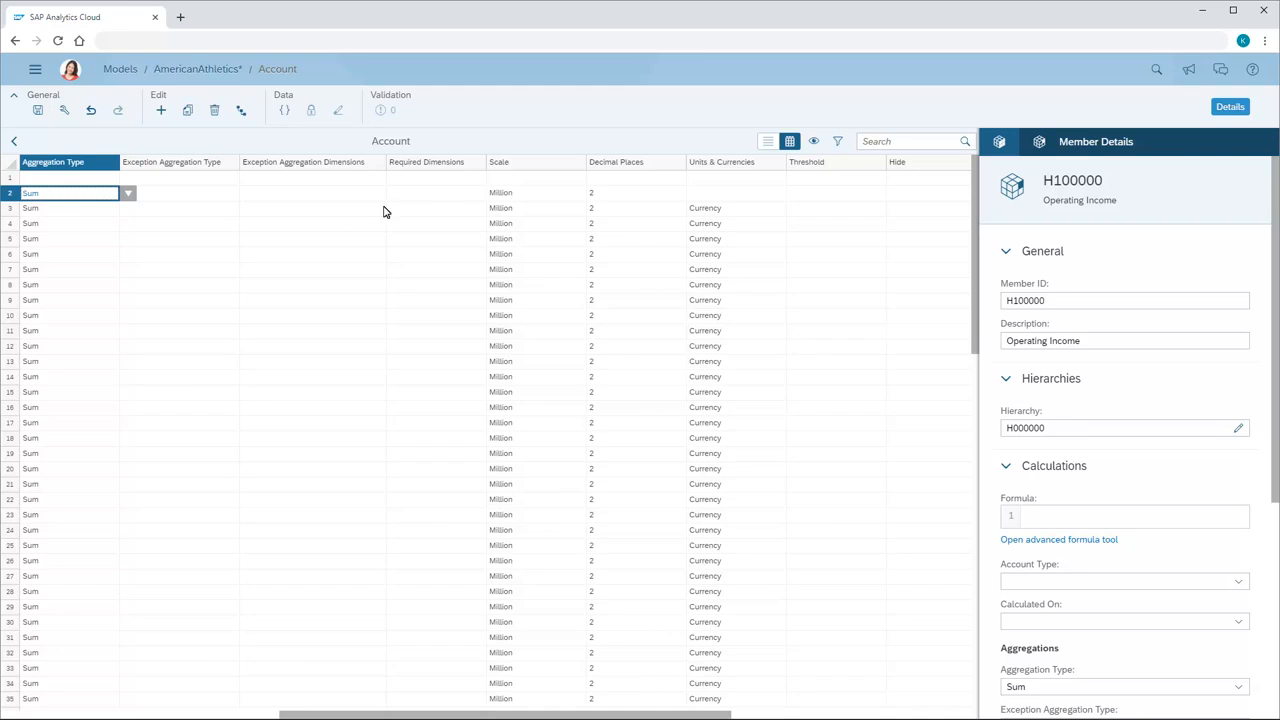
Set the scale of Operating Income (H100000) to Million and its decimal places to 2.
click(527, 199)
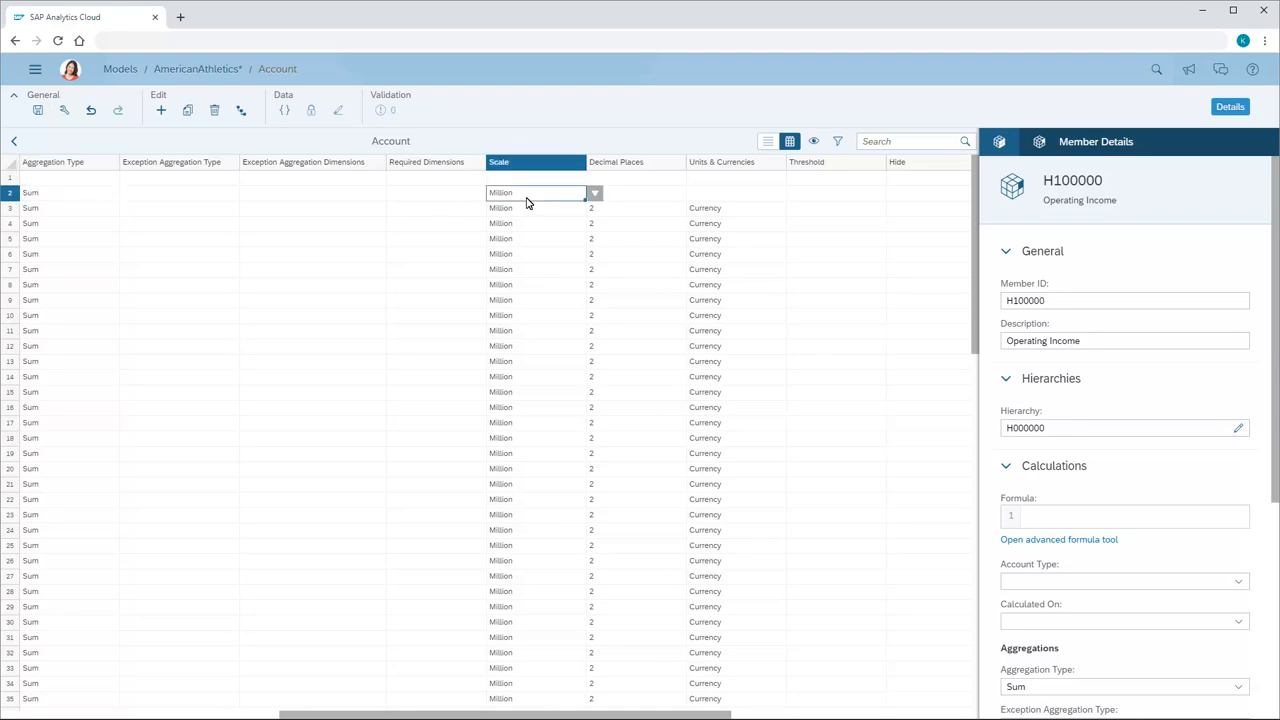
click(595, 194)
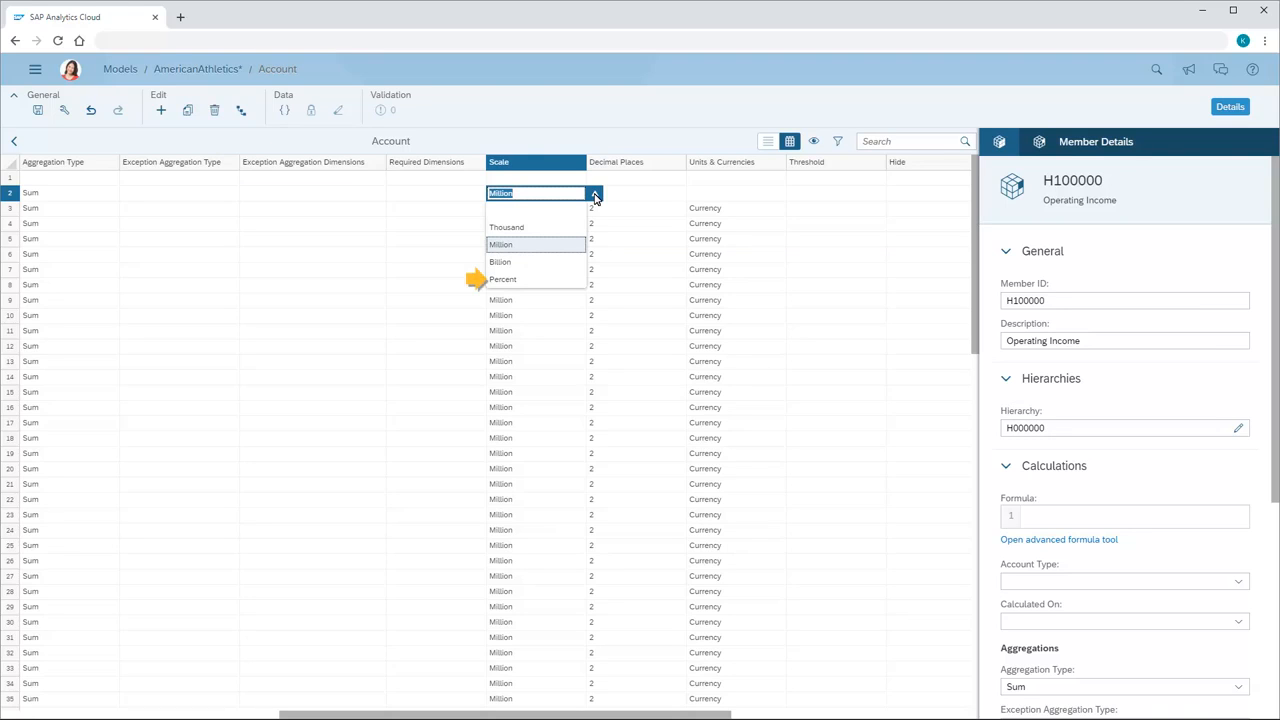
click(500, 246)
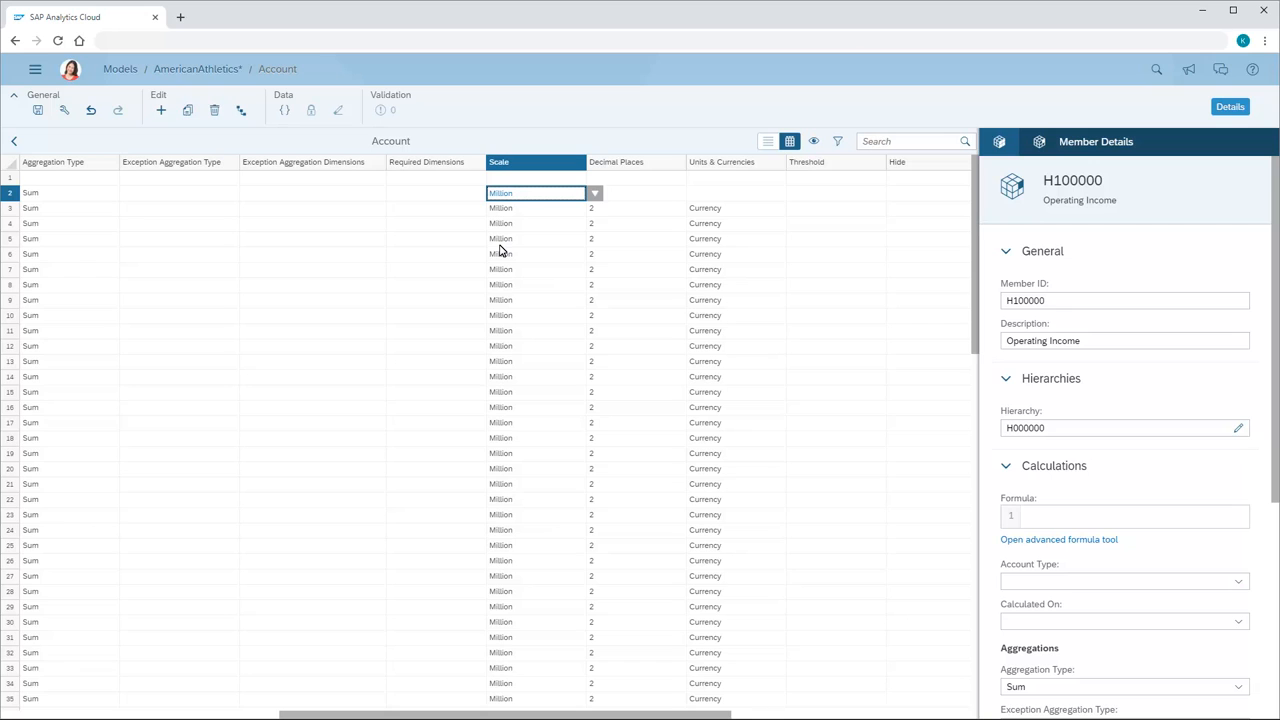
click(639, 198)
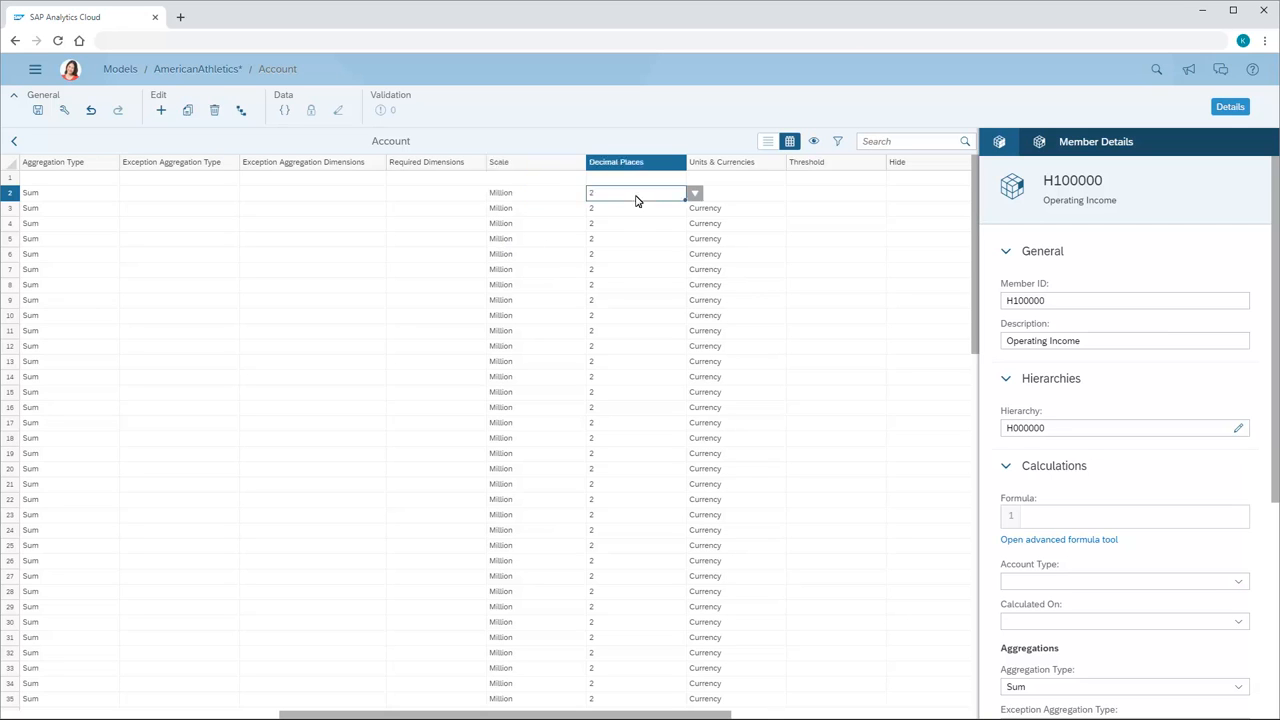
click(694, 194)
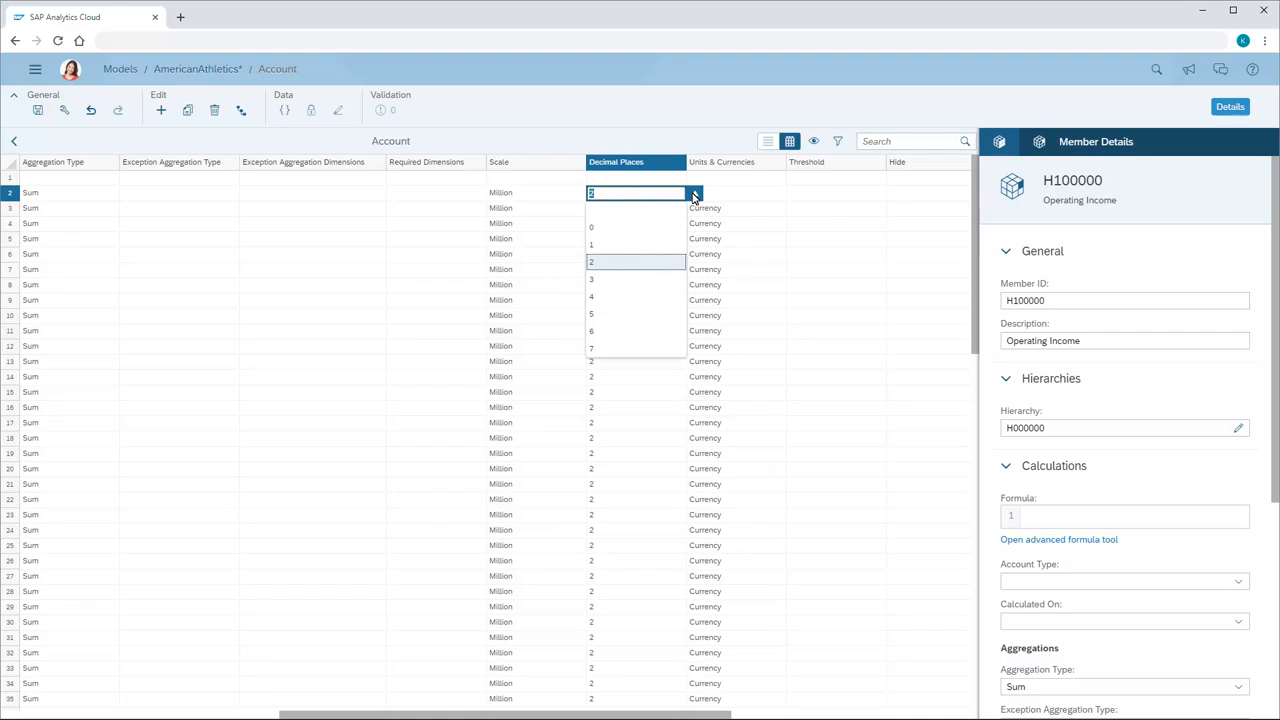
click(591, 264)
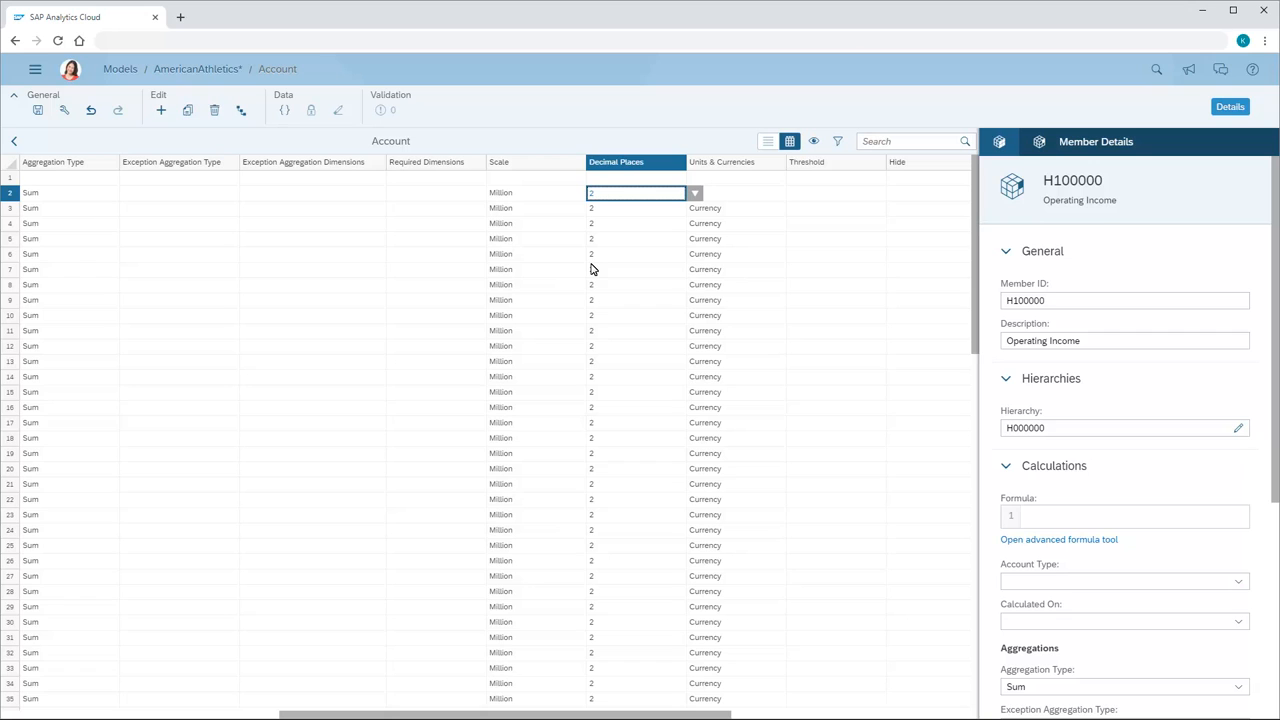
Set the units and currencies of Operating Income (H100000) to Currency.
click(718, 197)
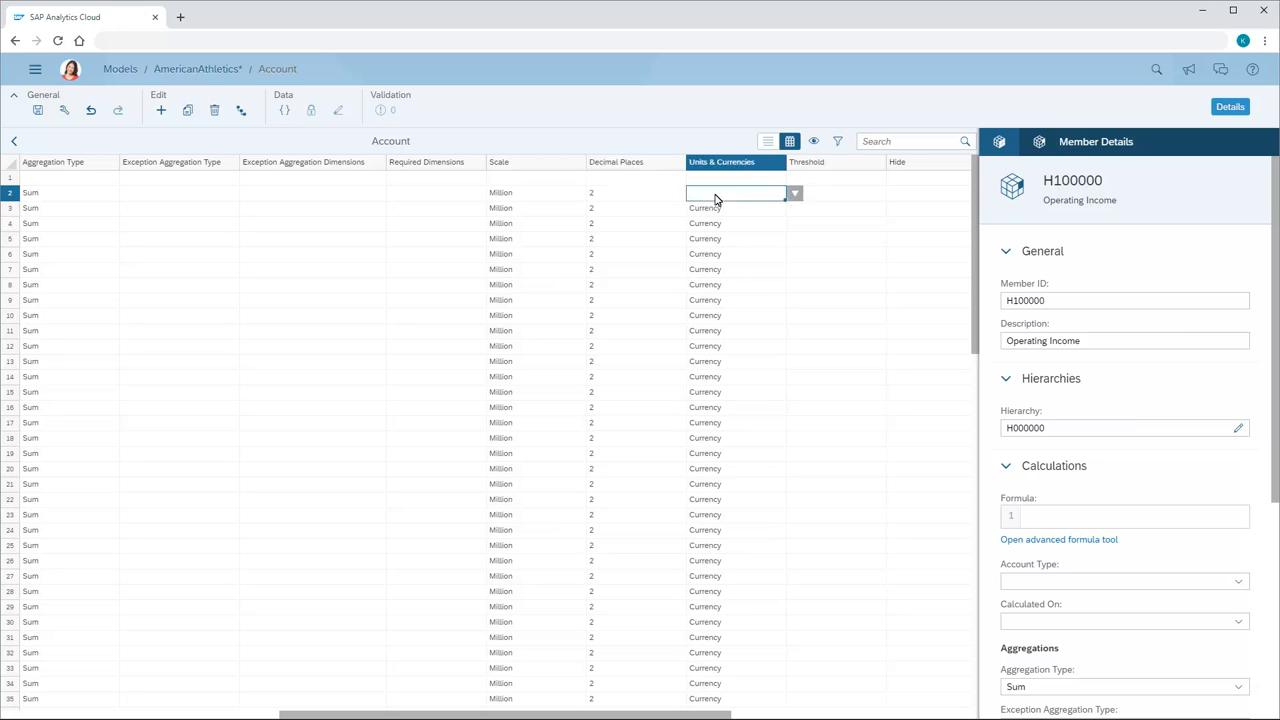
click(796, 195)
click(713, 228)
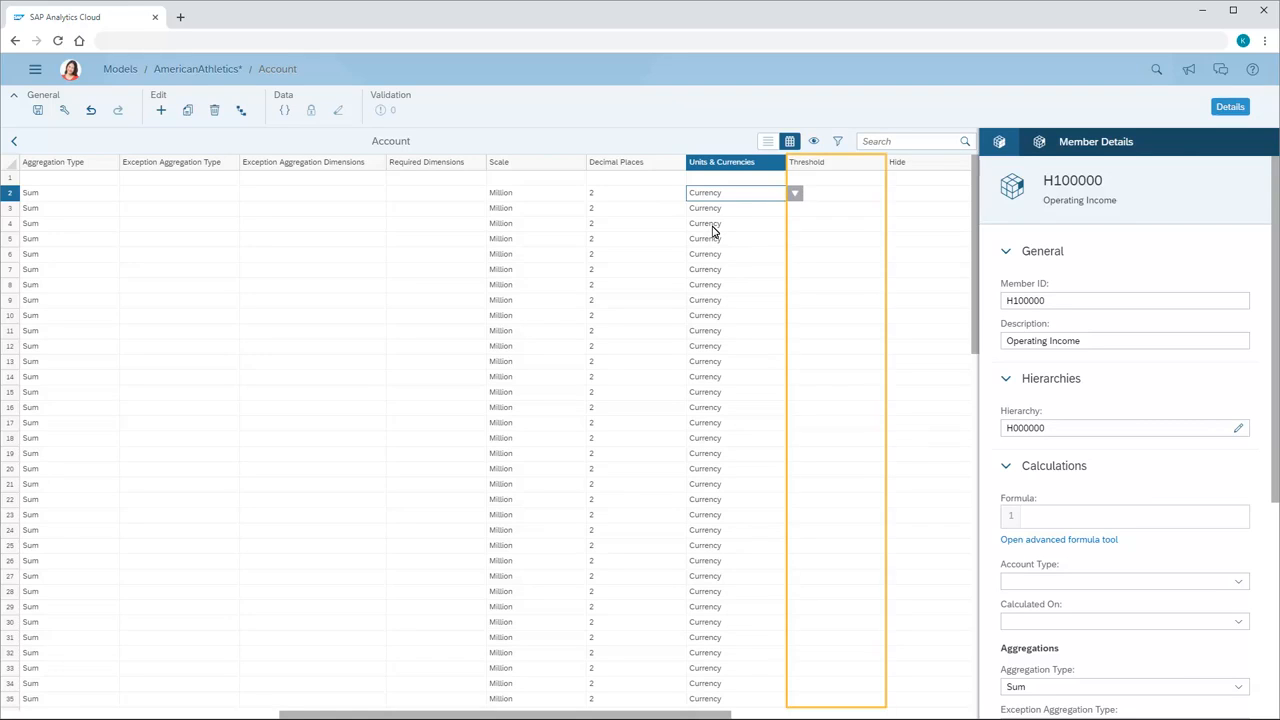
Examine the threshold creation options for Operating Income (H100000) and leave them without creating a threshold.
click(845, 194)
click(894, 194)
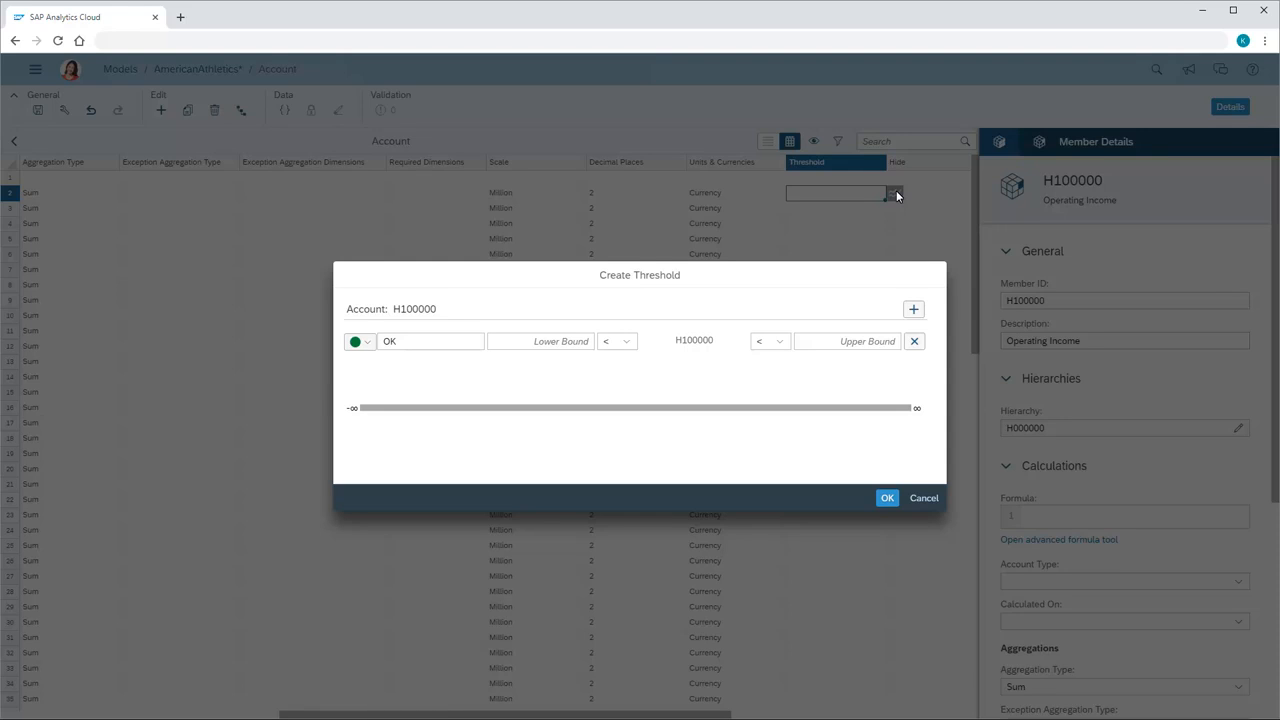
click(924, 498)
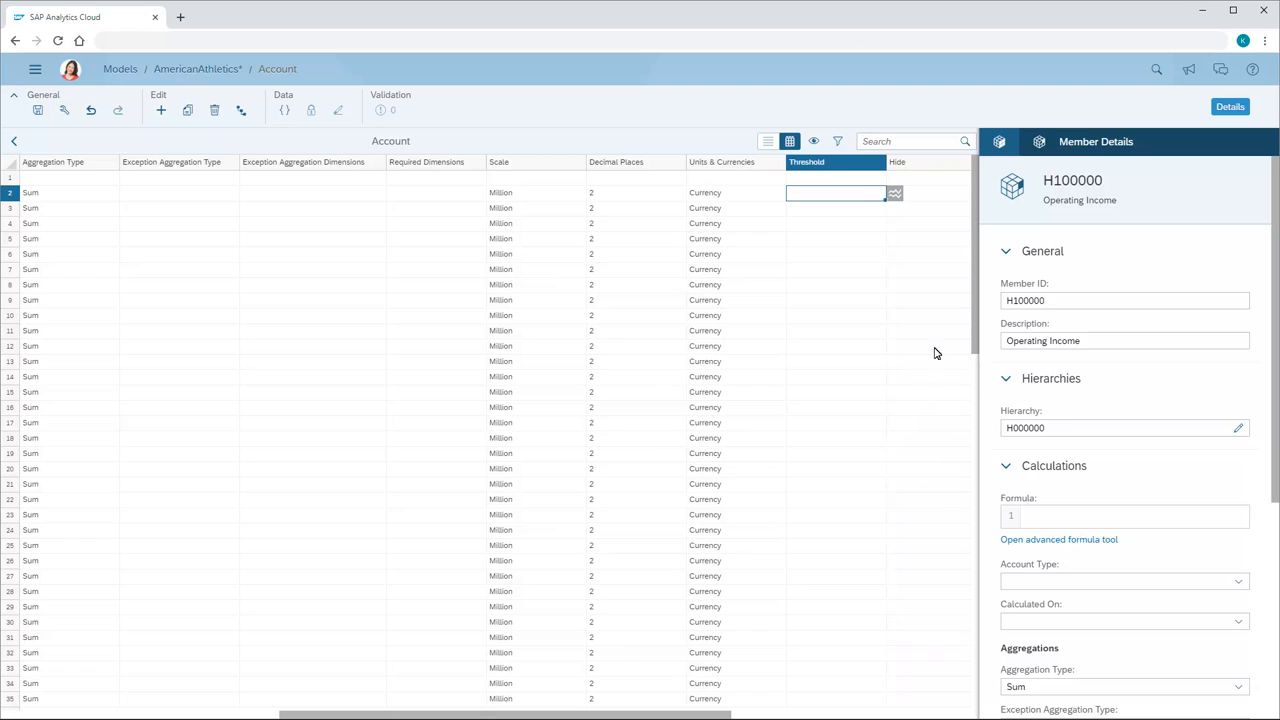
Mark Operating Income (H100000) as hidden in the Account members and clear that Hide setting again.
click(945, 197)
click(945, 197)
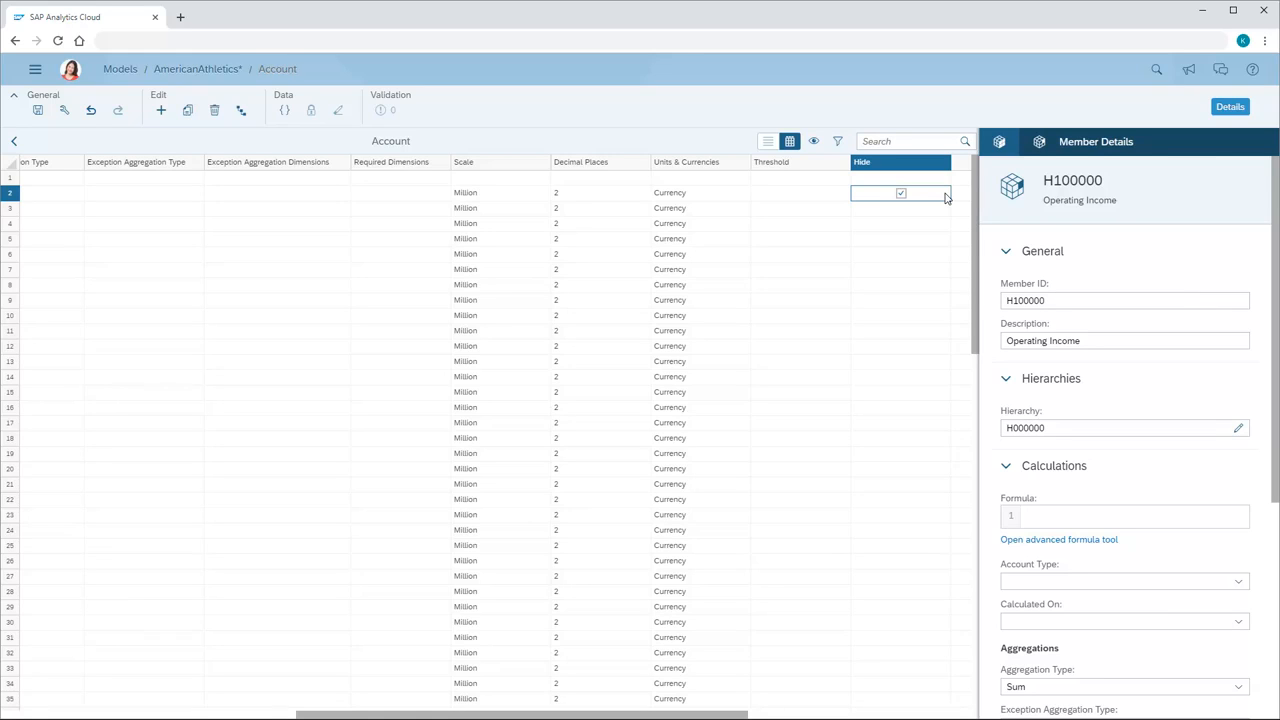
click(902, 198)
Return to the model's dimensions and add a non-public dimension named Region with type Organization.
click(14, 143)
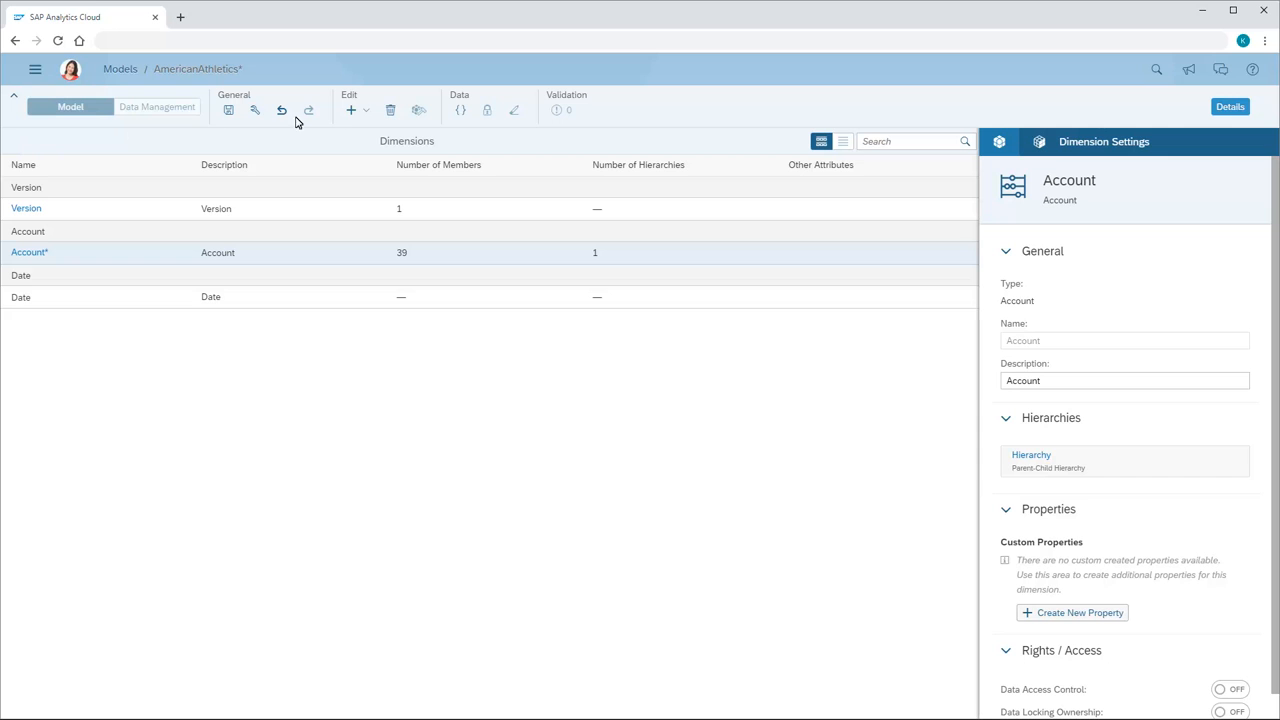
click(366, 112)
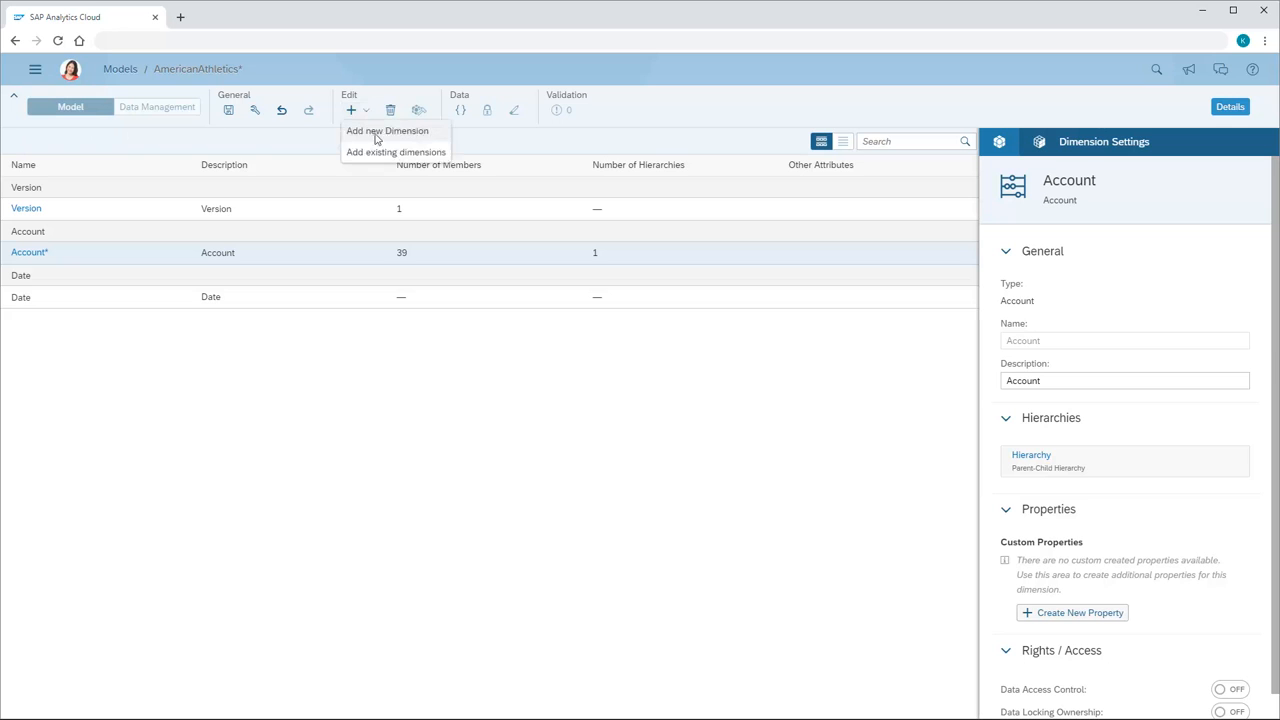
click(385, 132)
text(Region)
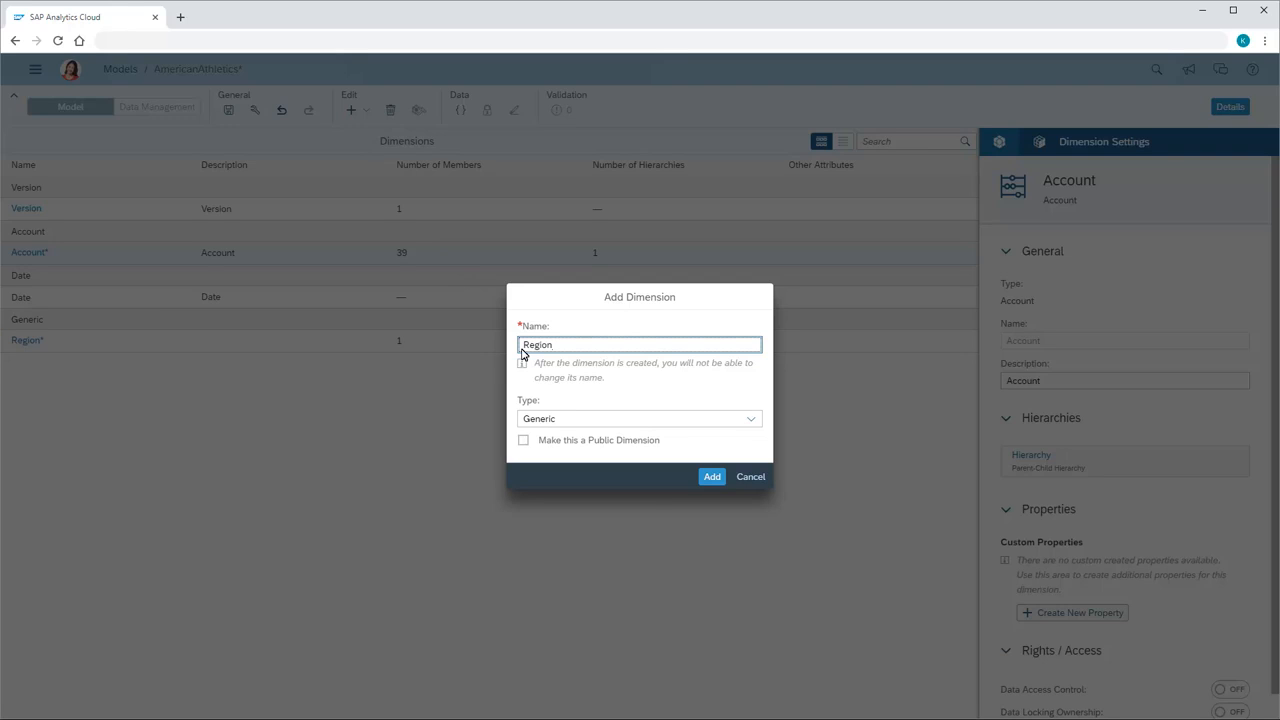
click(751, 420)
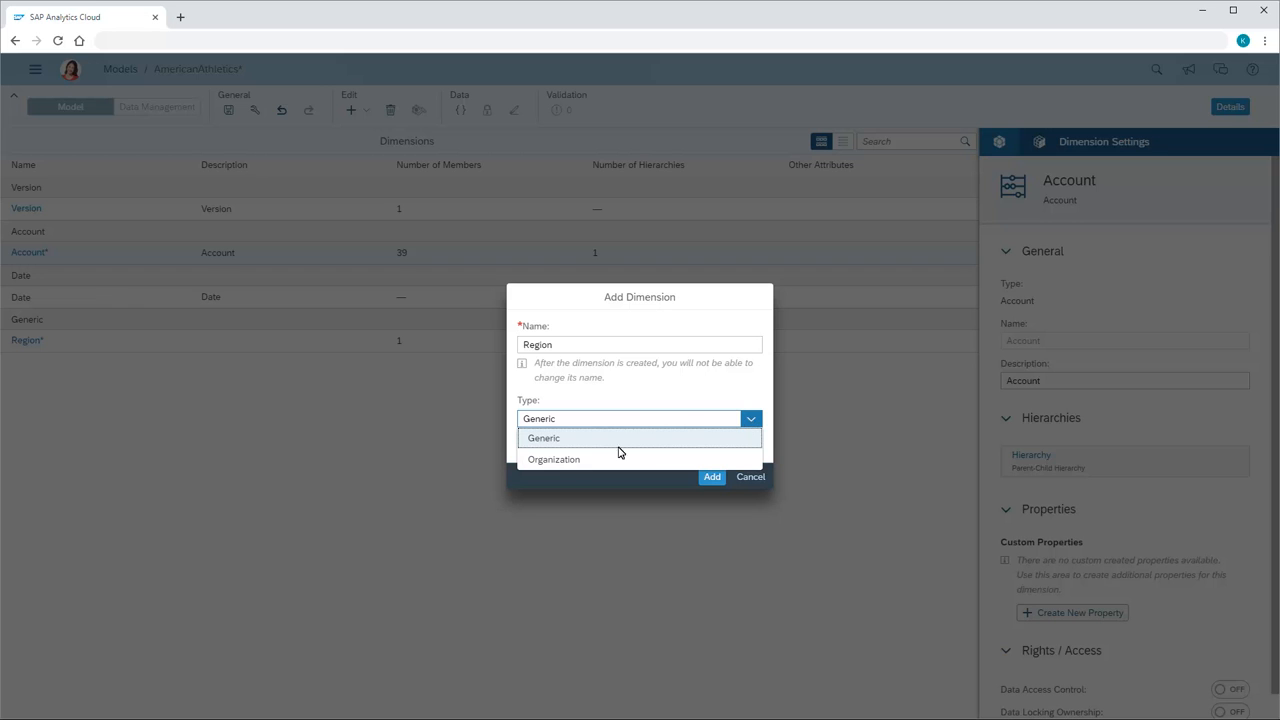
click(555, 460)
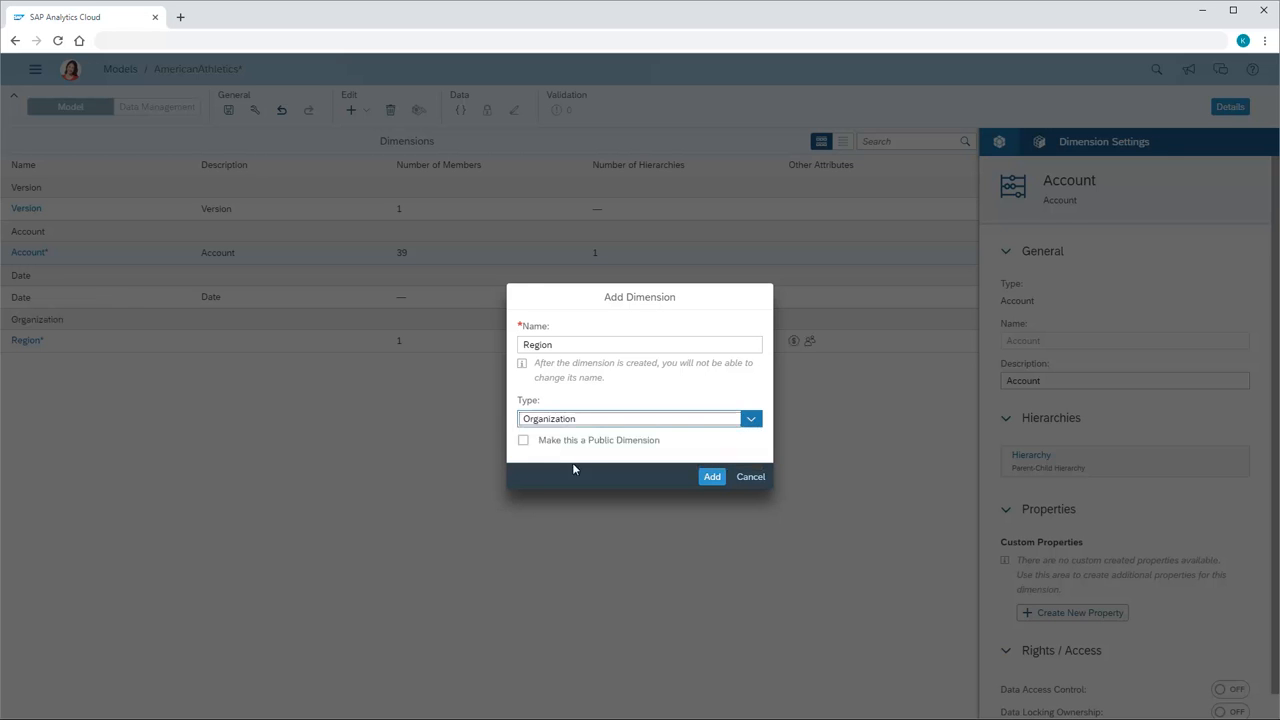
click(711, 477)
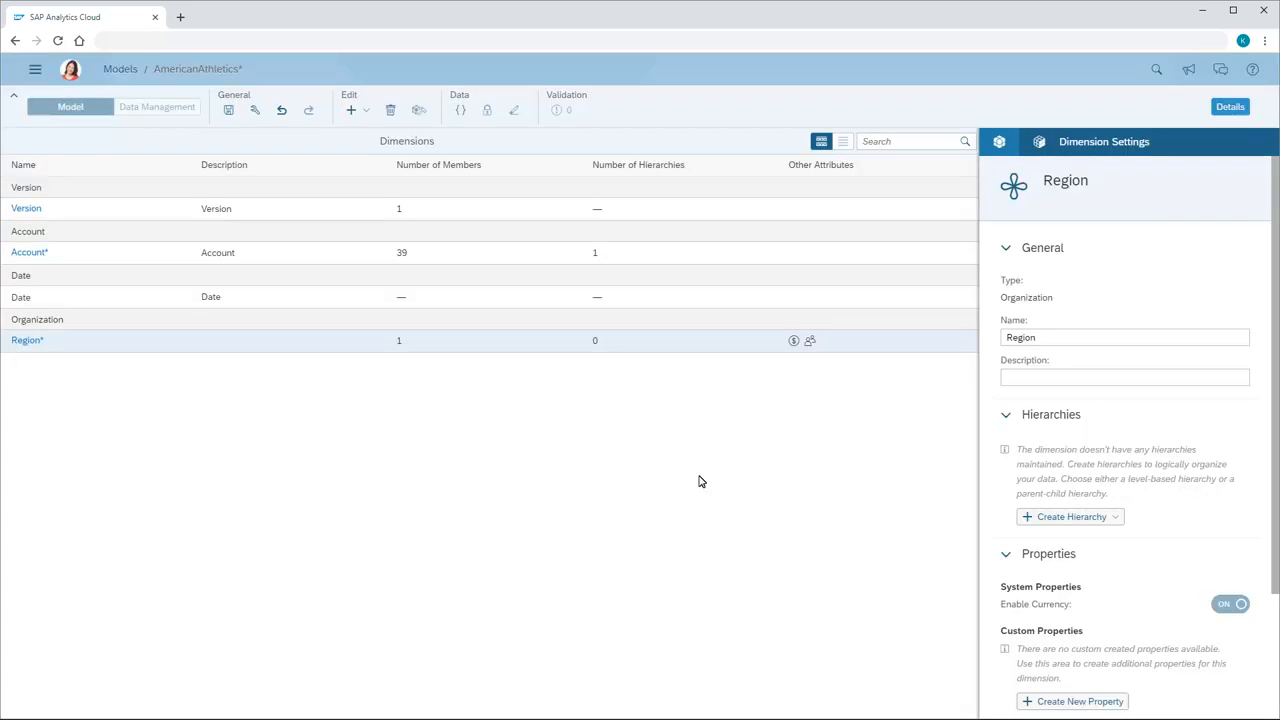
Paste the copied members, from AmericanAthletics through REG0003, with descriptions, hierarchy parents and currencies into the Region dimension from row 2.
click(26, 344)
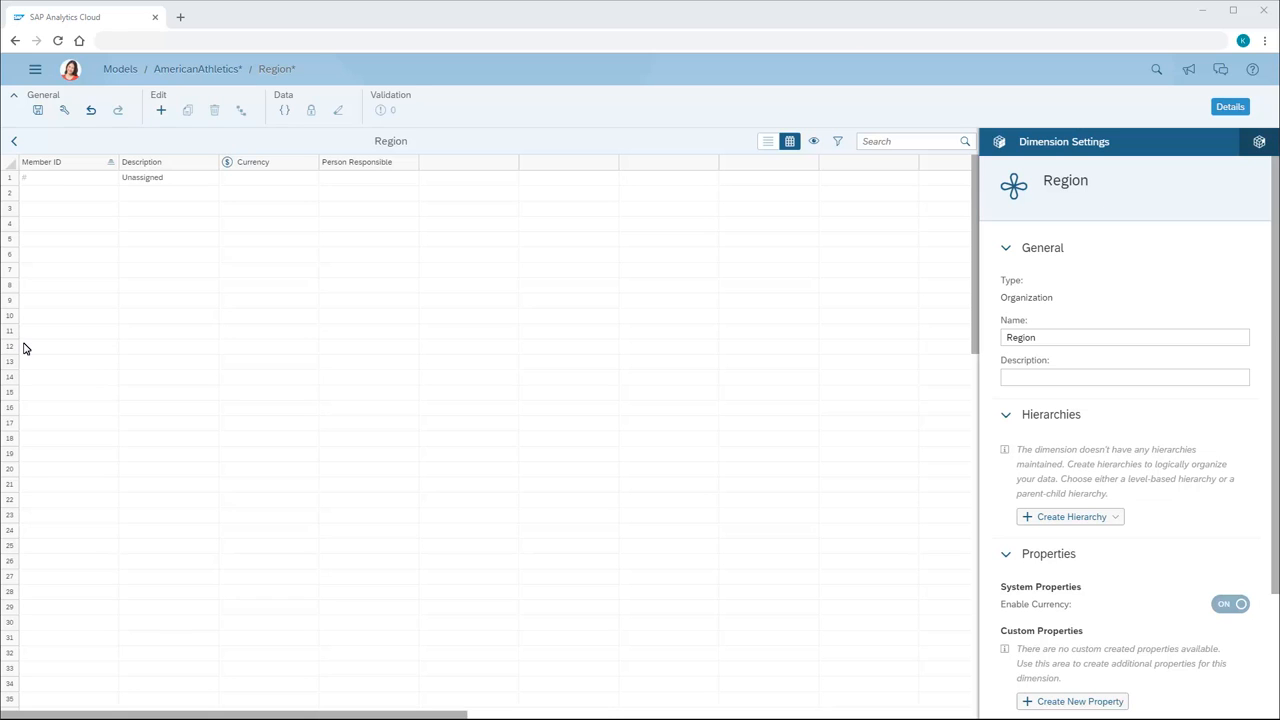
click(52, 195)
text(AmericanAthletics	United States HREG0001	East US HREG0003	West US HREG0004	Overseas REG0001	Northeast REG0002	Southeast REG0005	Midwest REG0004	Pacific REG0006	EMEA REG0003	Asia Pacific)
click(145, 335)
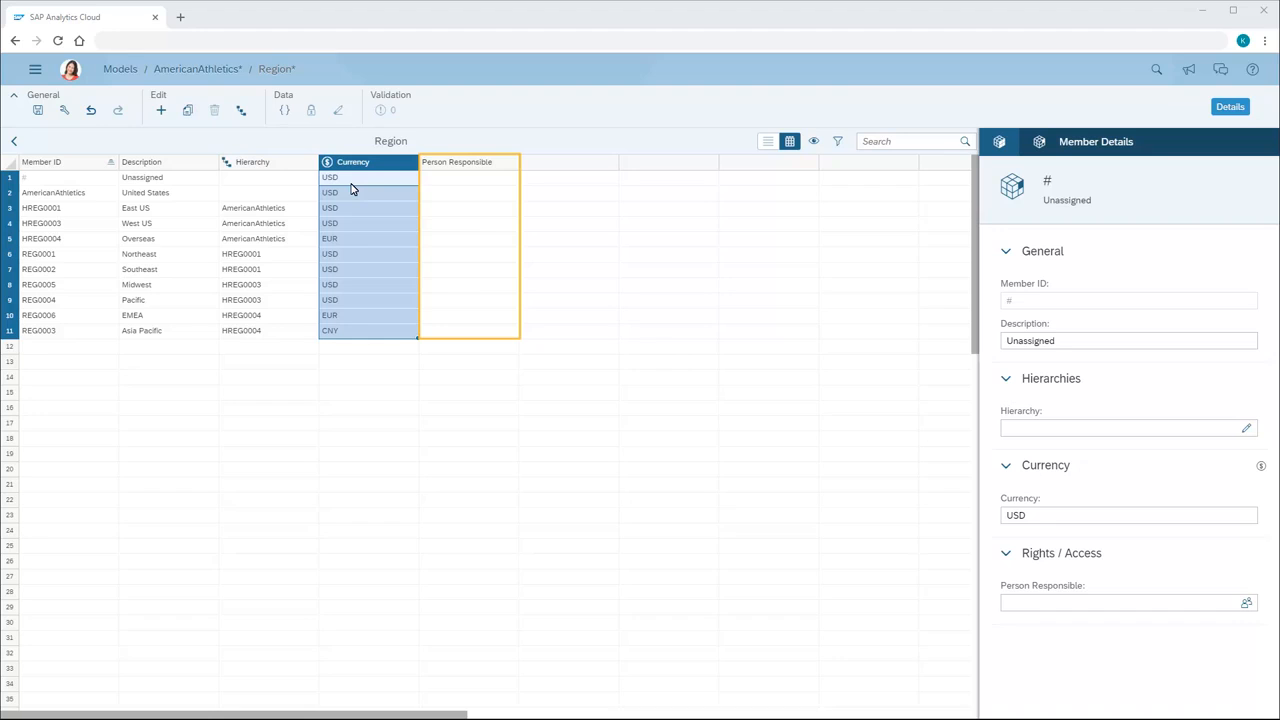
Examine the selectable users for the person responsible of East US (HREG0001) and leave without assigning anyone.
click(466, 209)
click(527, 211)
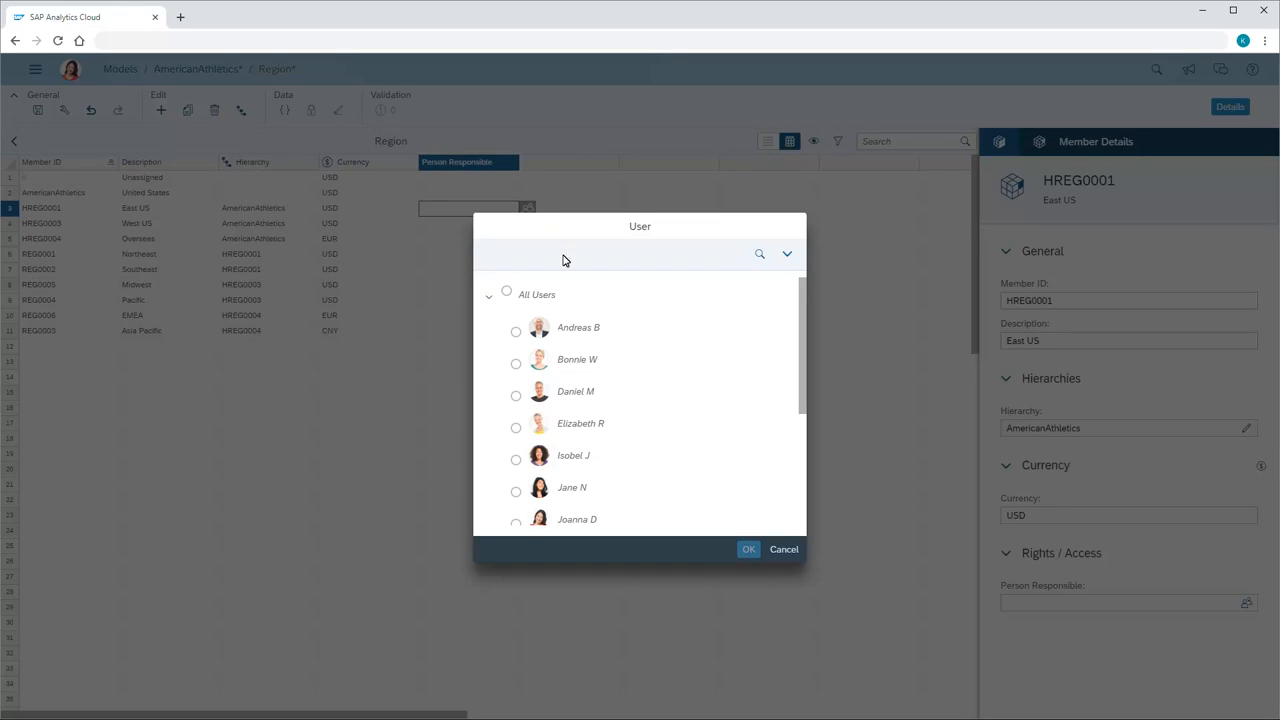
click(784, 550)
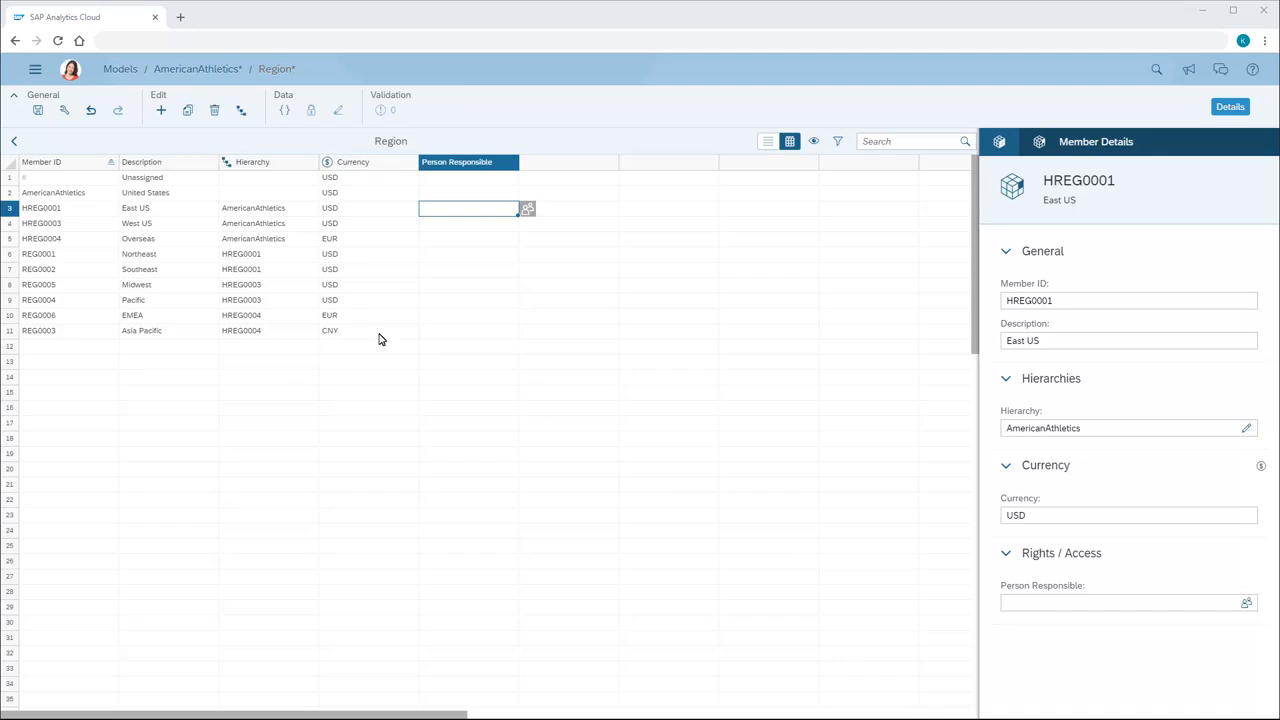
Return to the model's dimensions and add a non-public dimension named ProductGroup with type Generic.
click(12, 143)
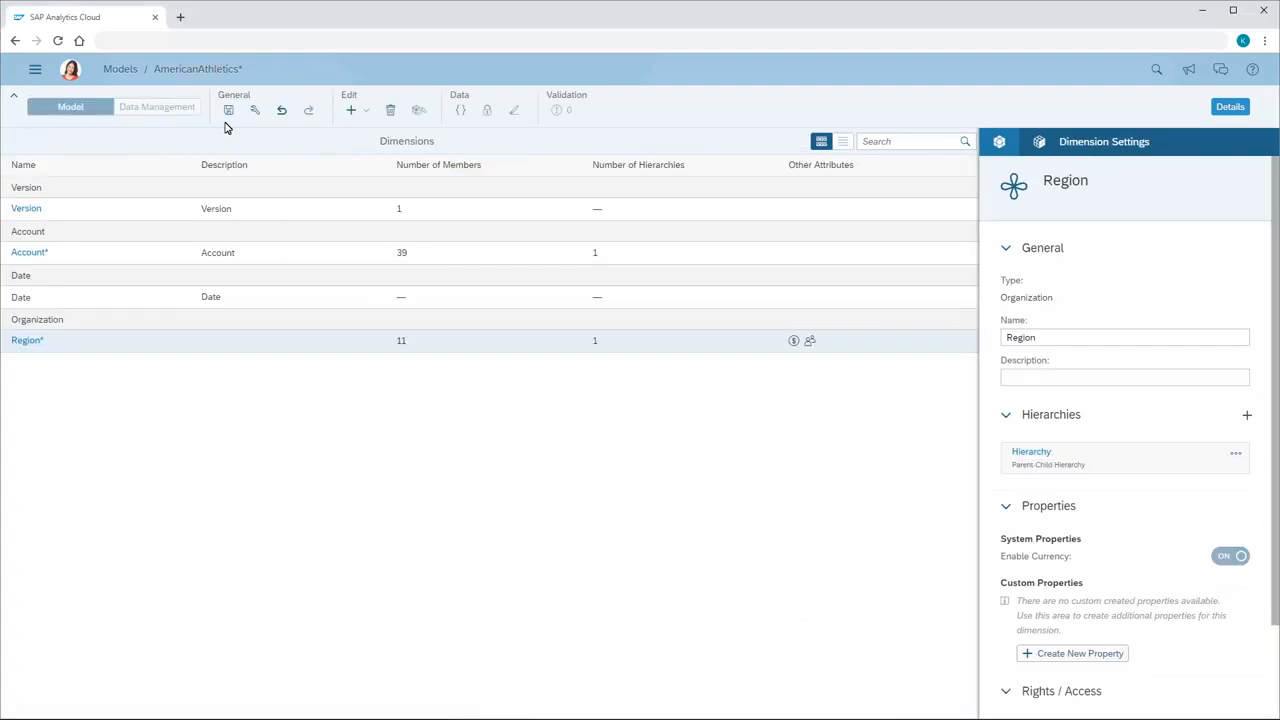
click(367, 112)
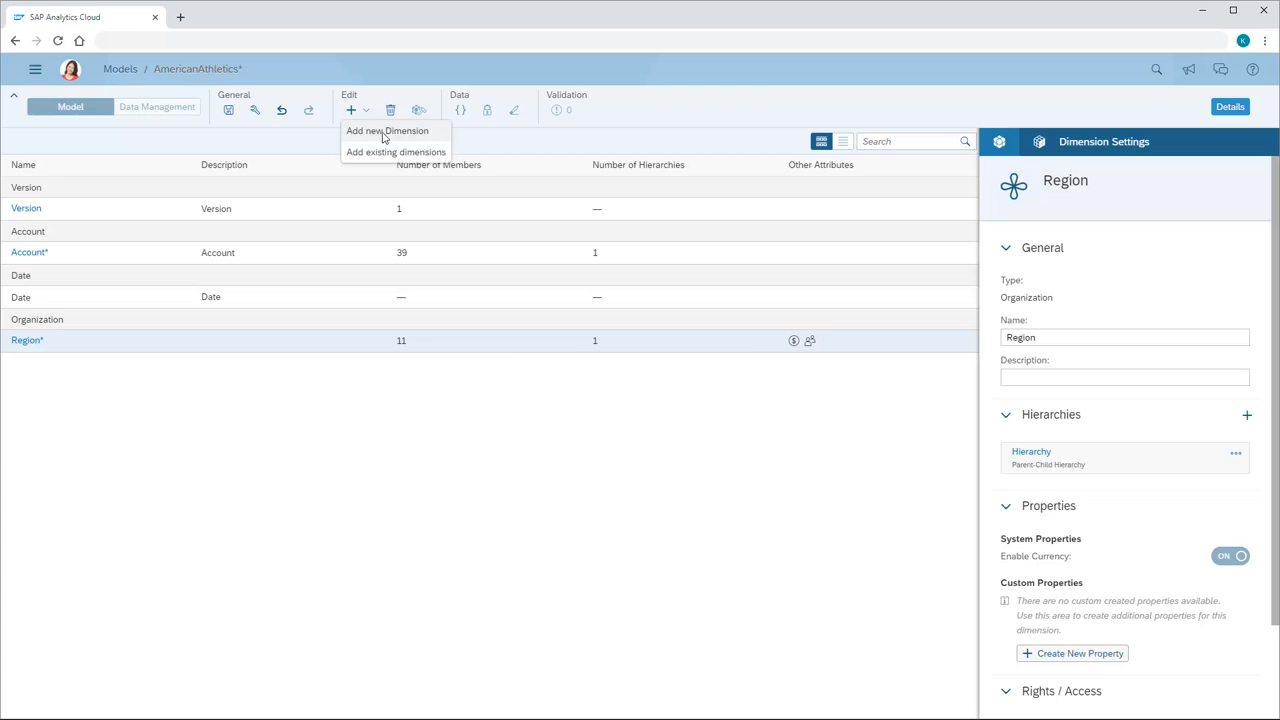
click(385, 133)
click(521, 350)
text(ProductGroup)
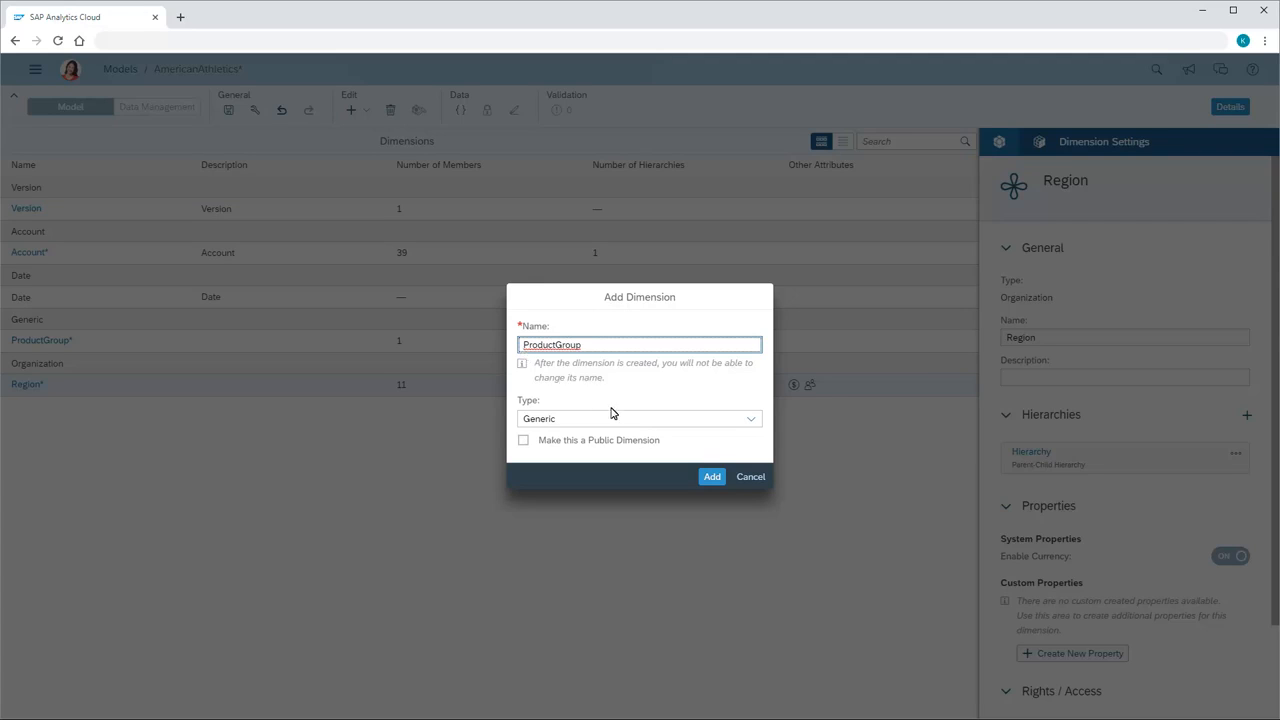
click(711, 477)
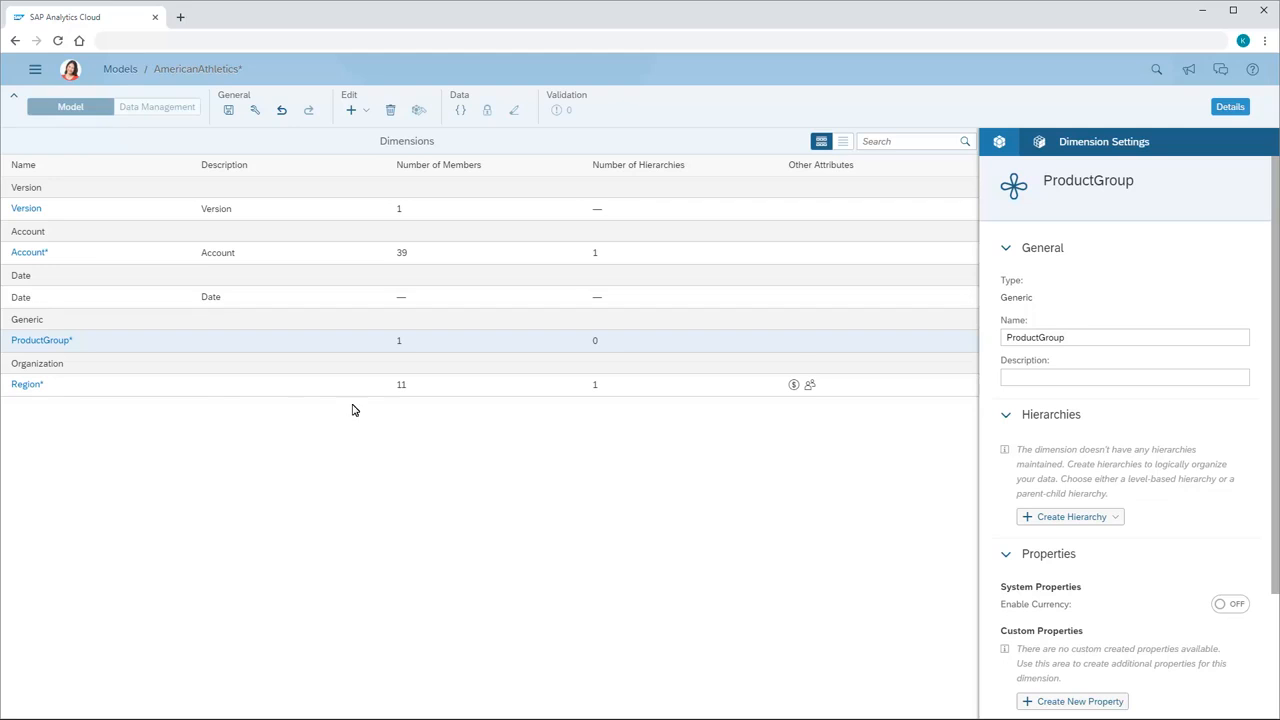
Paste the copied members, from ALL_PRODGROUP through PRD0007, with descriptions and hierarchy parents into ProductGroup from row 2, and save the model.
click(40, 341)
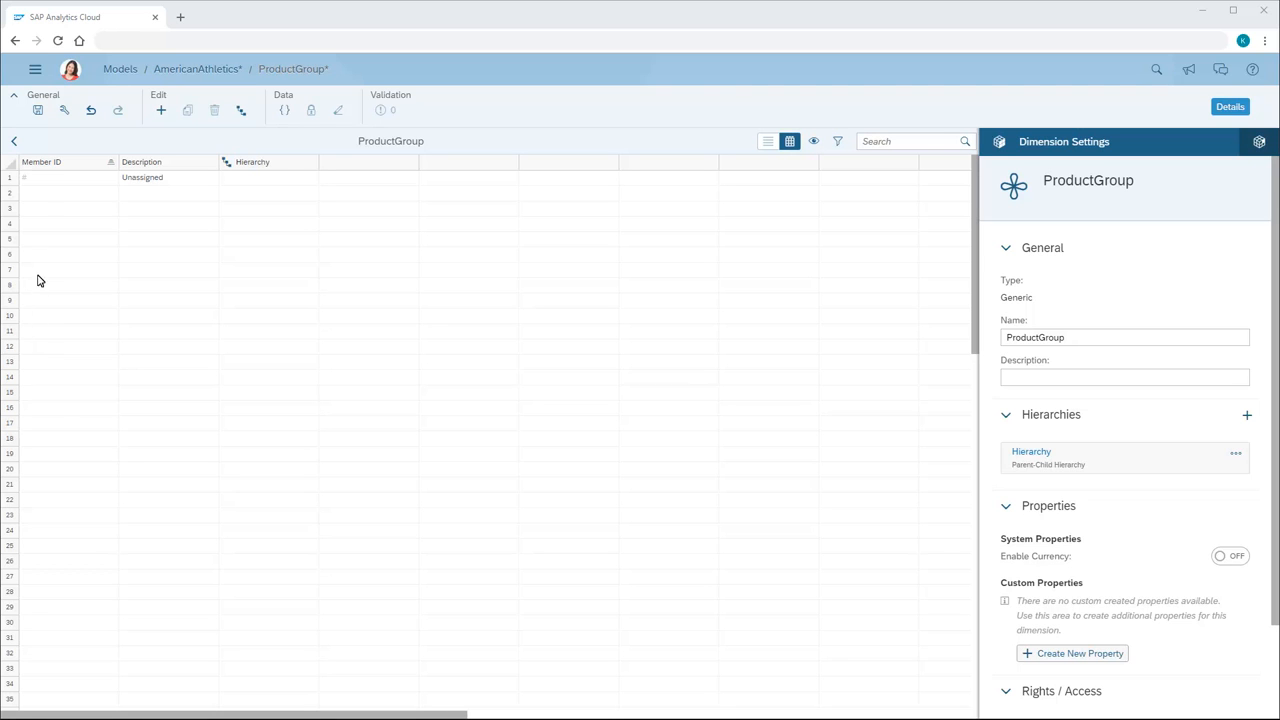
click(38, 197)
text(ALL_PRODGROUP	Product Group	 ALL_PRODUCTS	All Products	ALL_PRODGROUP HPRD0001	Apparel	ALL_PRODUCTS HPRD0002	Footwear	ALL_PRODUCTS PRD0001	Athletic Shirts	HPRD0001 PRD0003	Athletic Shorts	HPRD0001 PRD0004	Caps	HPRD0001 PRD0005	Tennis Shoes	HPRD0002 PRD0006	Running Shoes	HPRD0002 PRD0007	Socks	HPRD0002)
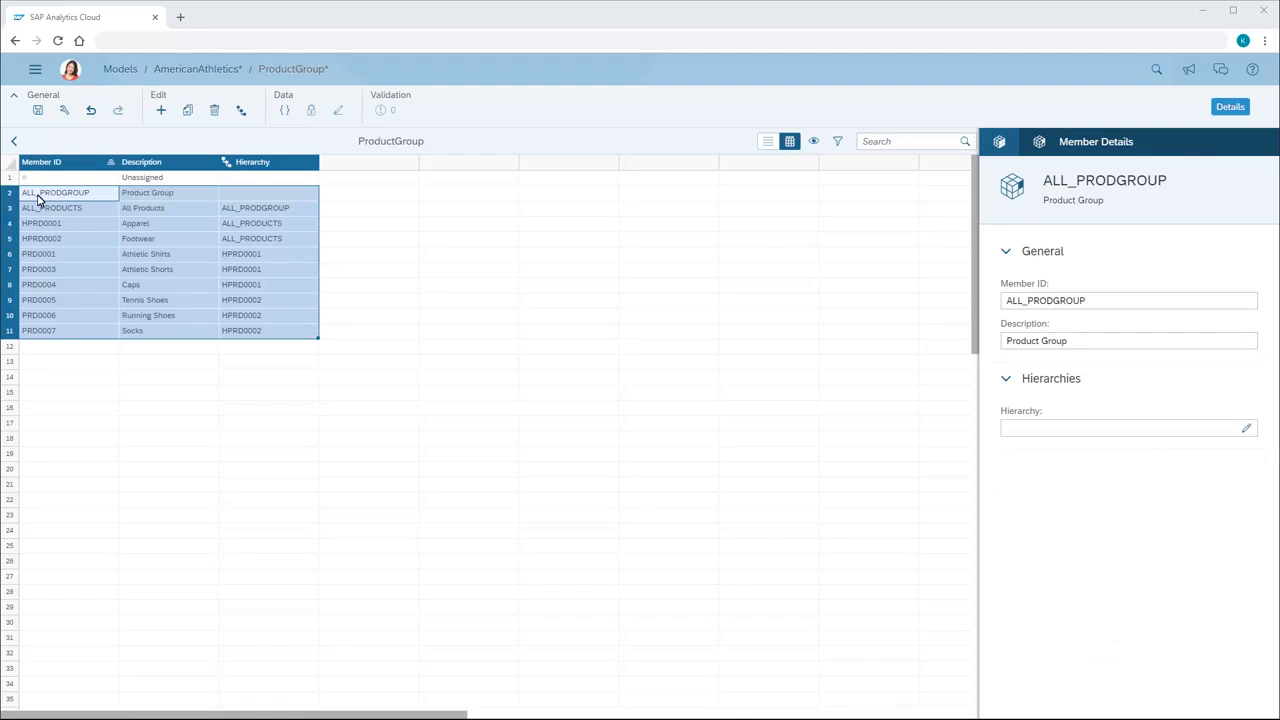
click(37, 110)
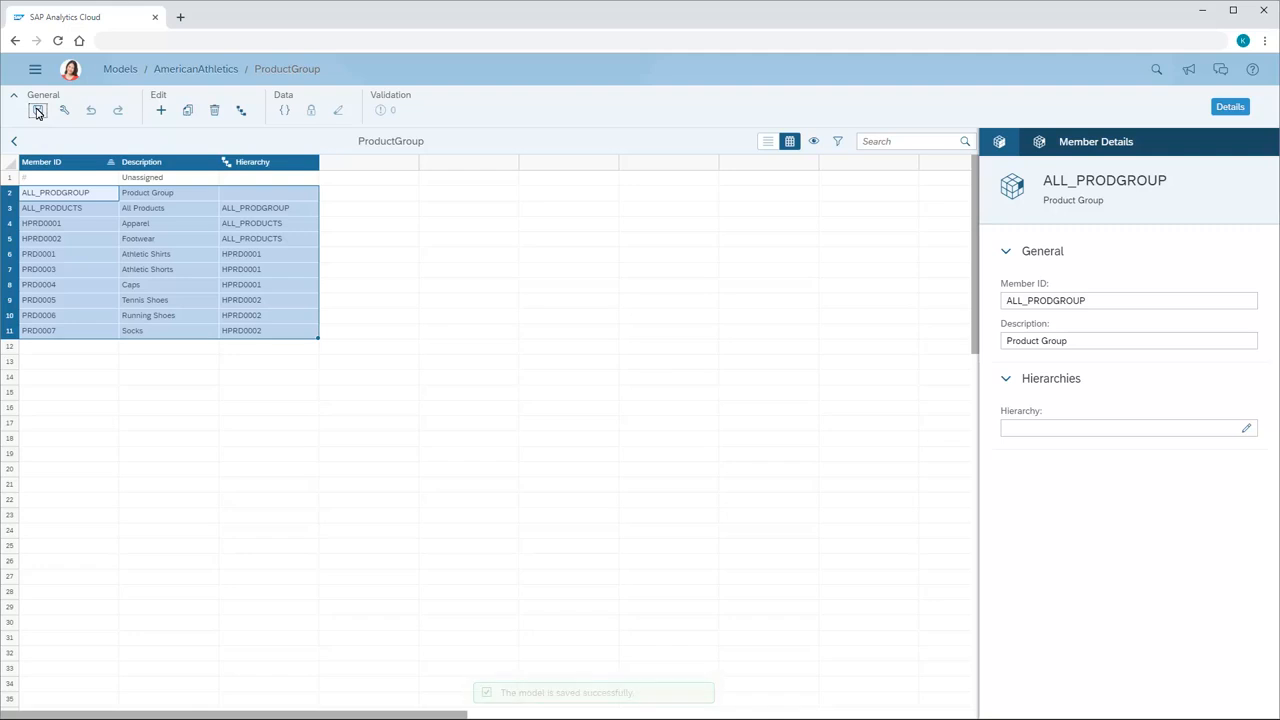